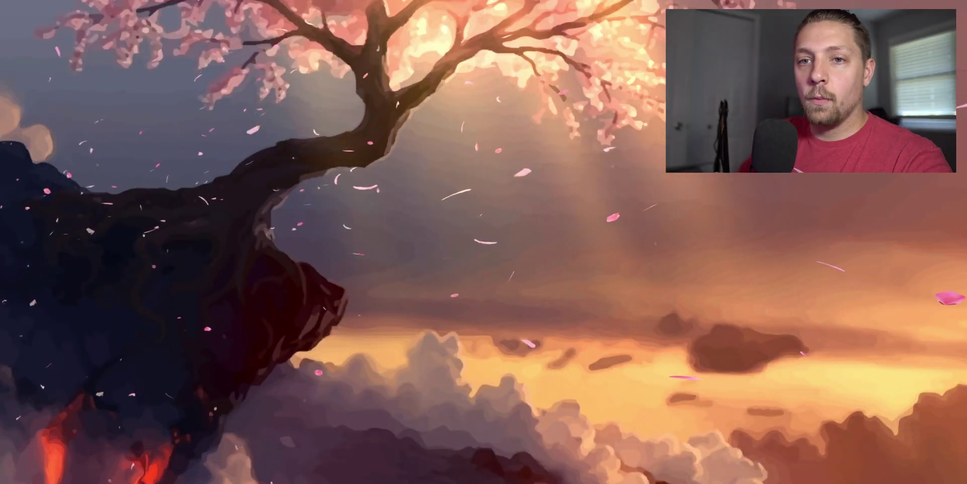
Open a File Explorer window and browse to the C:\Program Files\Epic Games folder
key("super+e")
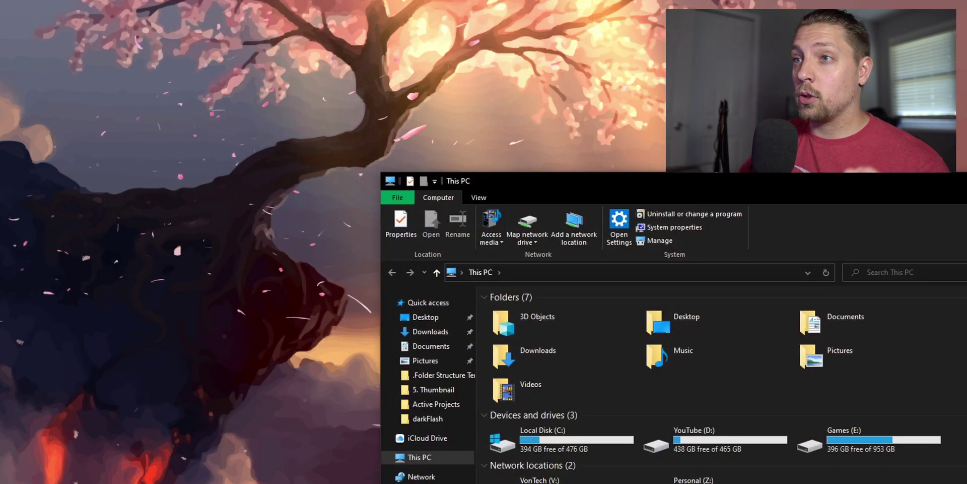
left_click_drag(678, 186, 470, 77)
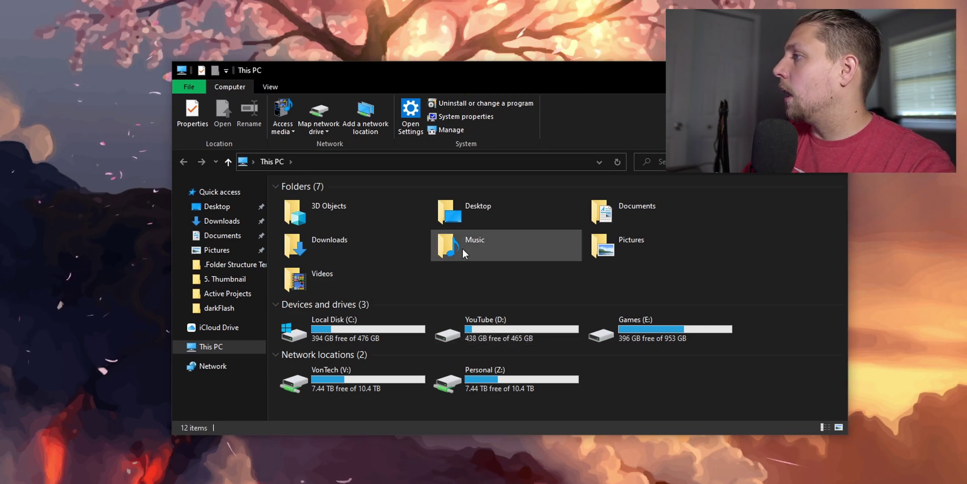
double_click(346, 331)
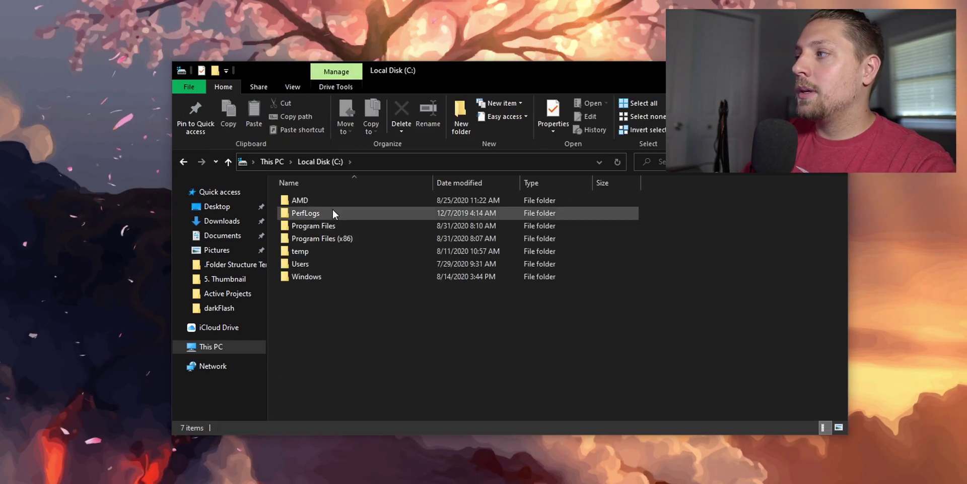
double_click(348, 225)
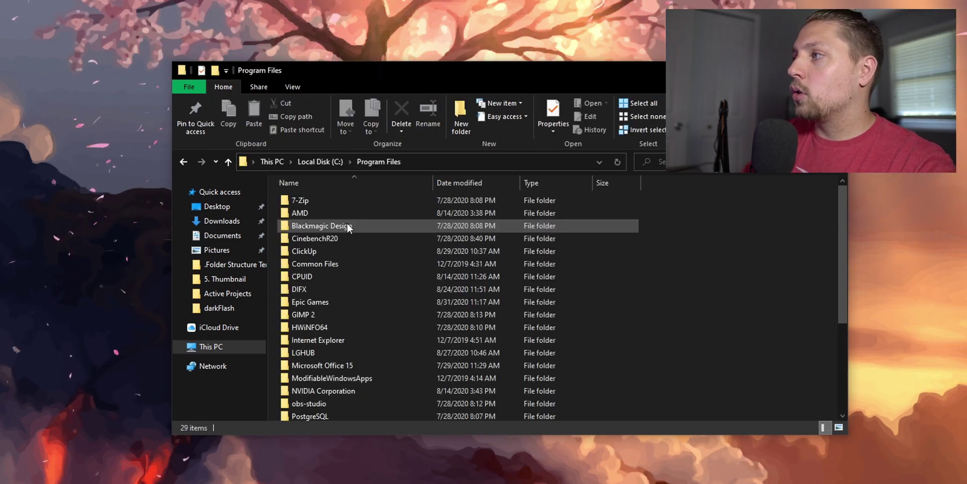
double_click(346, 301)
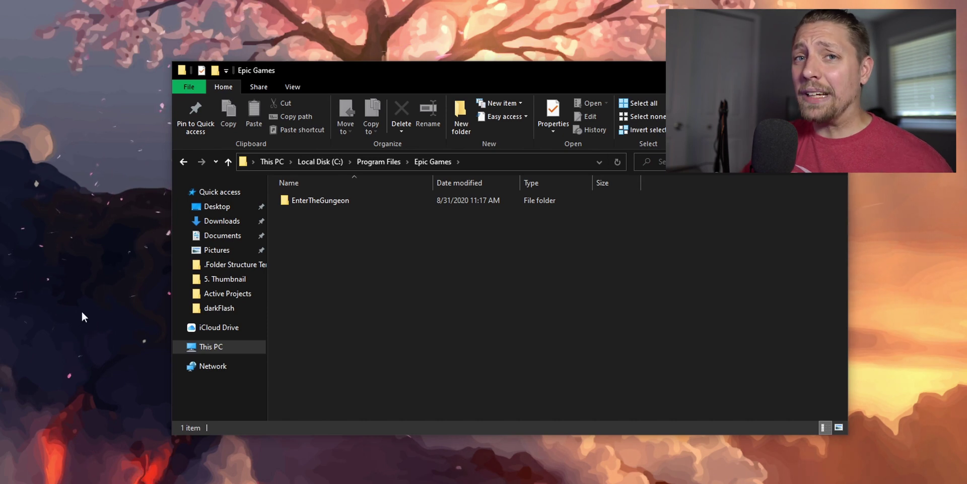
left_click_drag(373, 69, 119, 0)
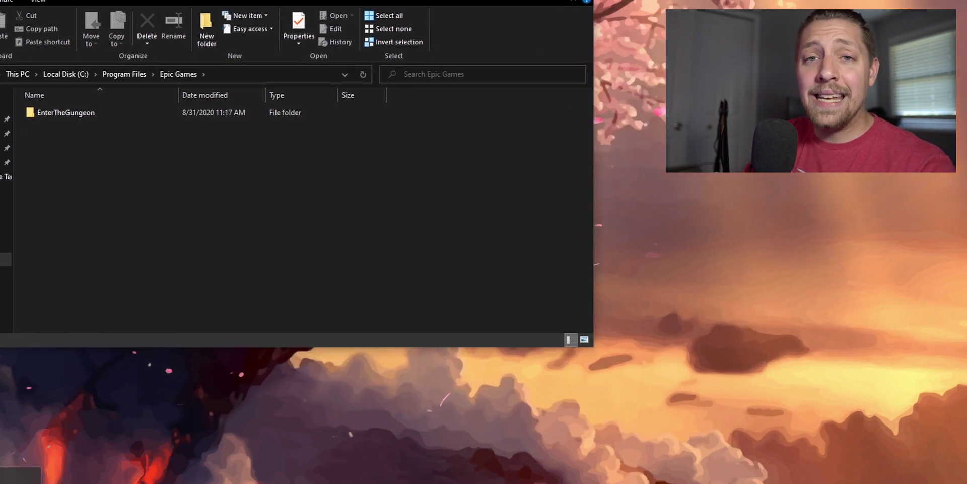
key("super+e")
left_click_drag(304, 5, 956, 182)
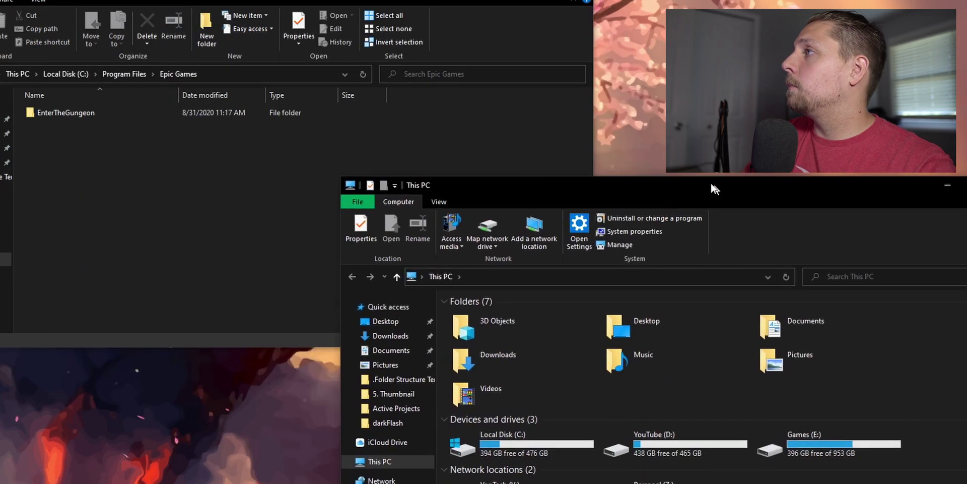
left_click(936, 177)
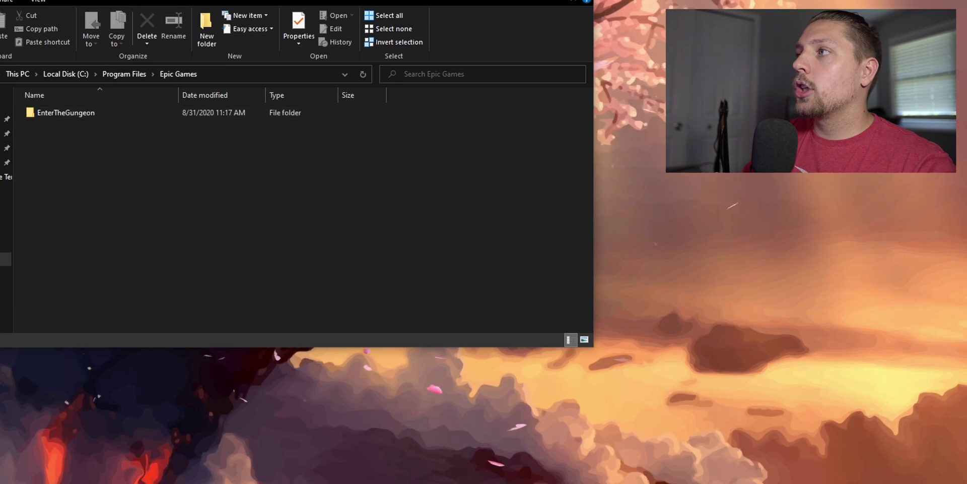
Switch to the Epic Games Launcher and view the options for Enter the Gungeon in the library
left_click_drag(126, 157, 40, 99)
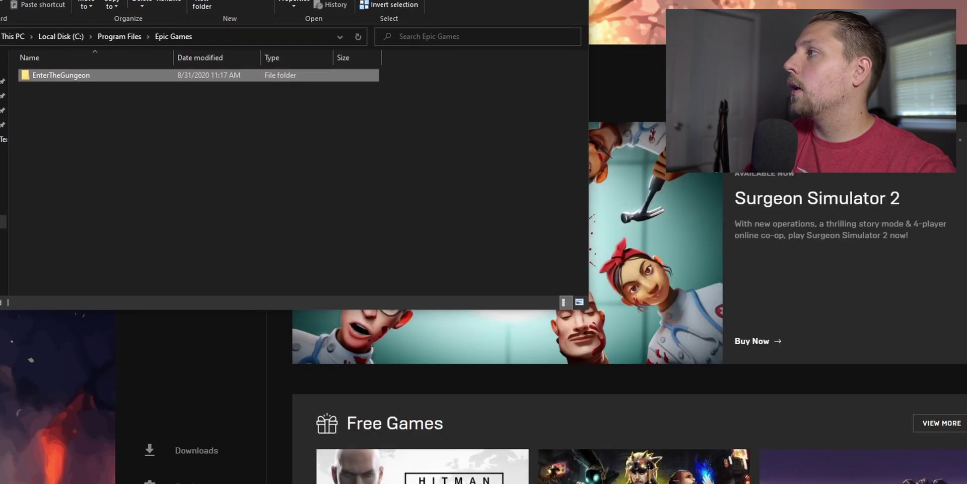
left_click(648, 122)
left_click(196, 220)
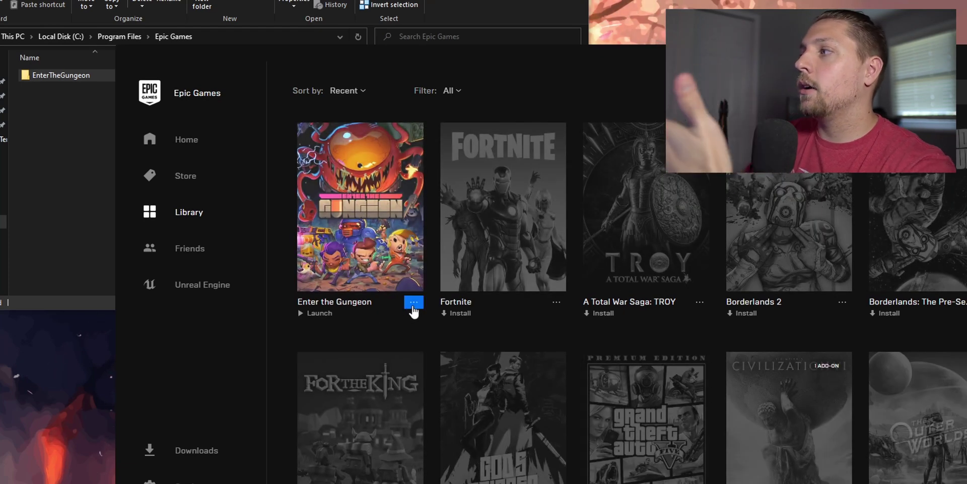
left_click(412, 307)
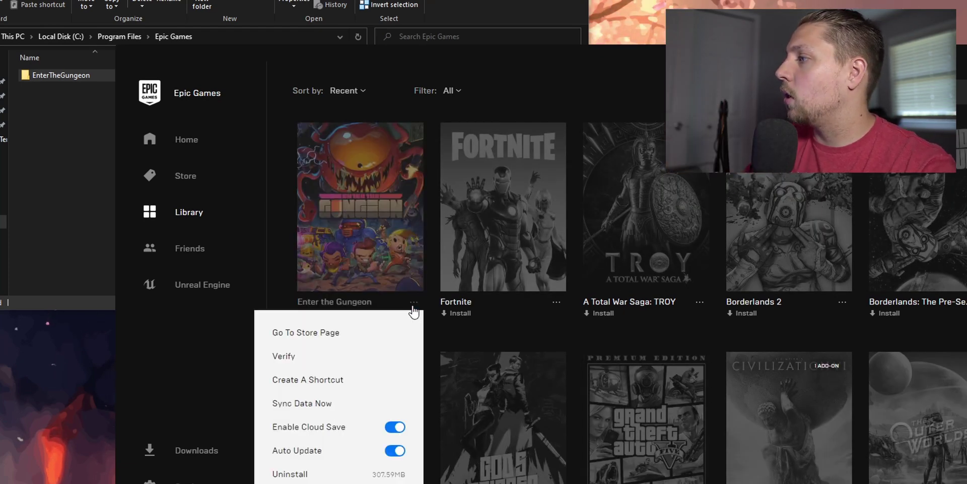
Rename the EnterTheGungeon folder in File Explorer to EnterTheGungeon1, granting administrator permission
left_click(68, 164)
right_click(83, 76)
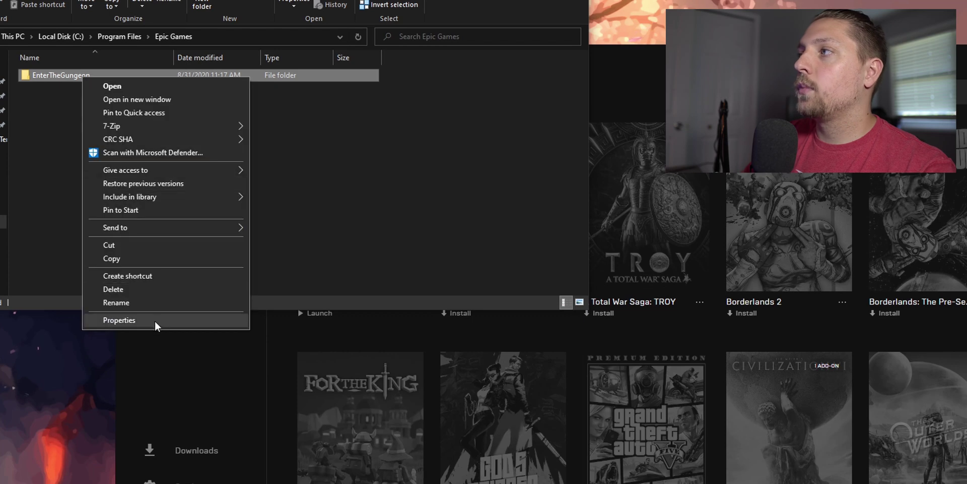
left_click(157, 308)
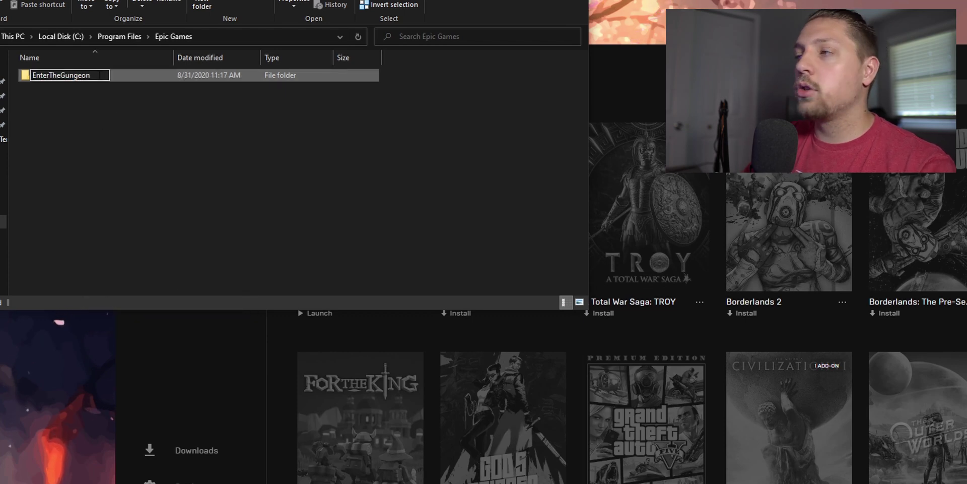
type("1")
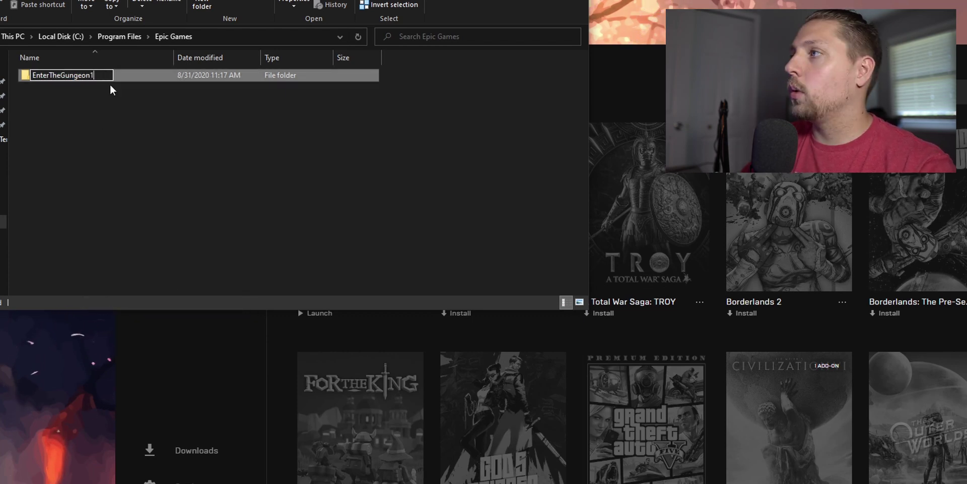
left_click(189, 159)
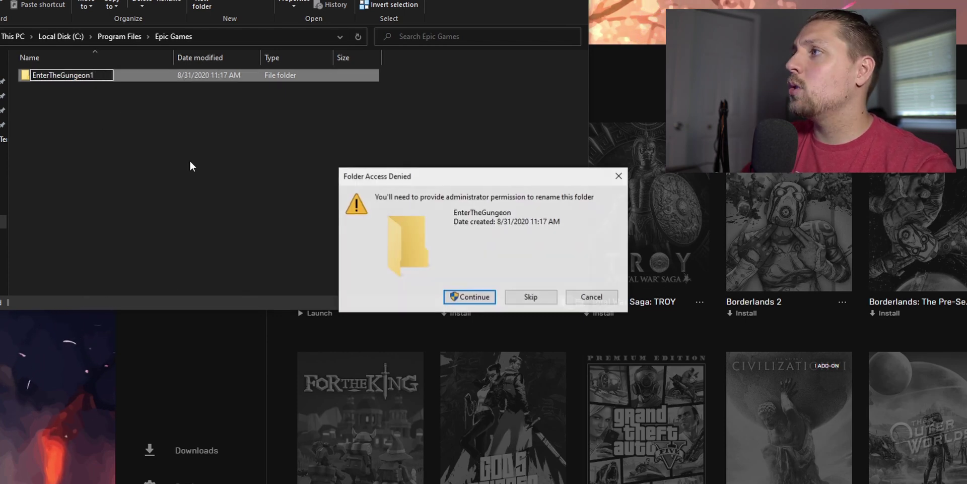
left_click(476, 297)
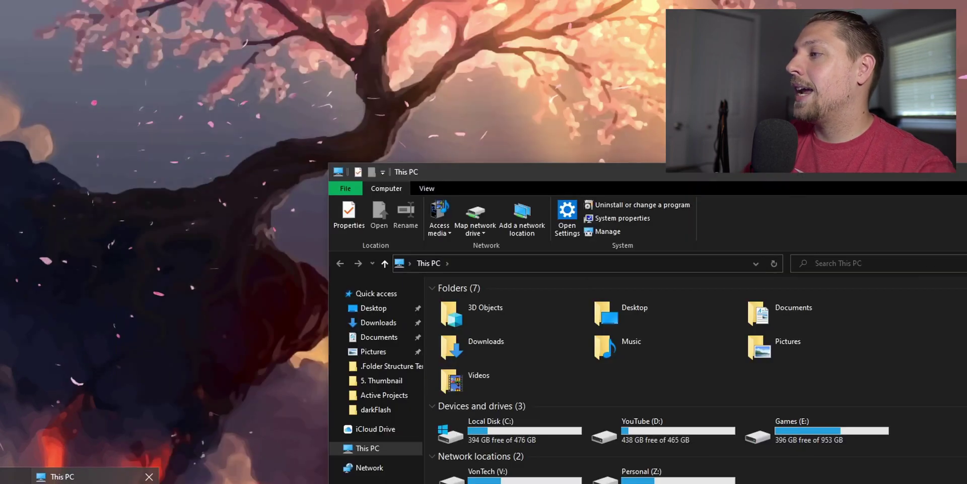
Open the Epic Games folder on the Games (E:) drive in a second File Explorer window
left_click(45, 474)
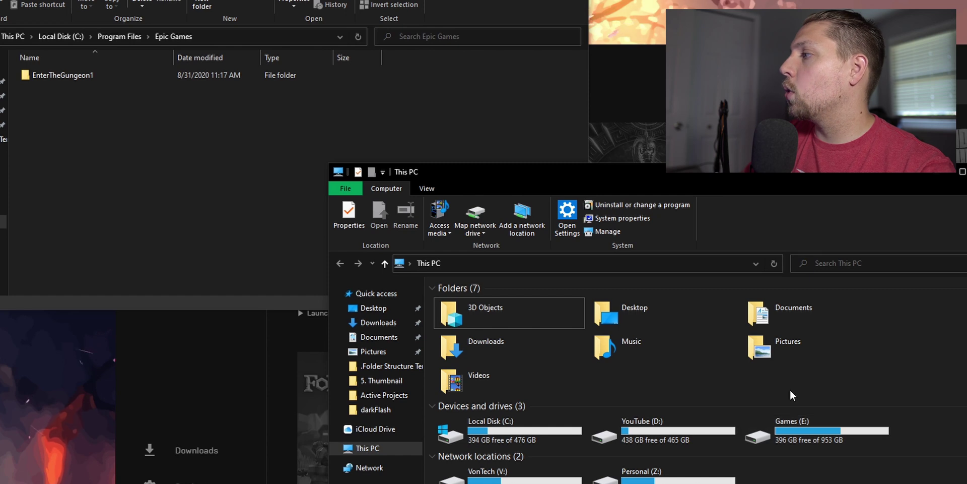
double_click(850, 441)
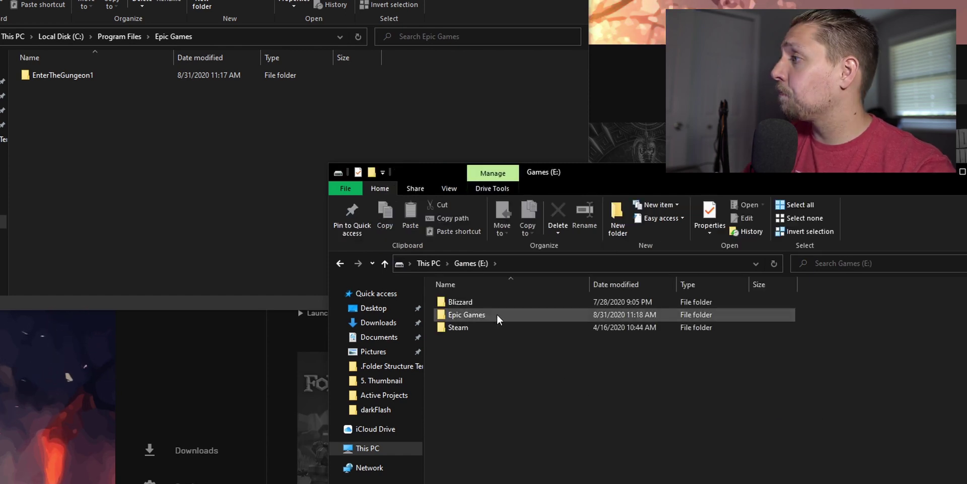
mouse_move(491, 307)
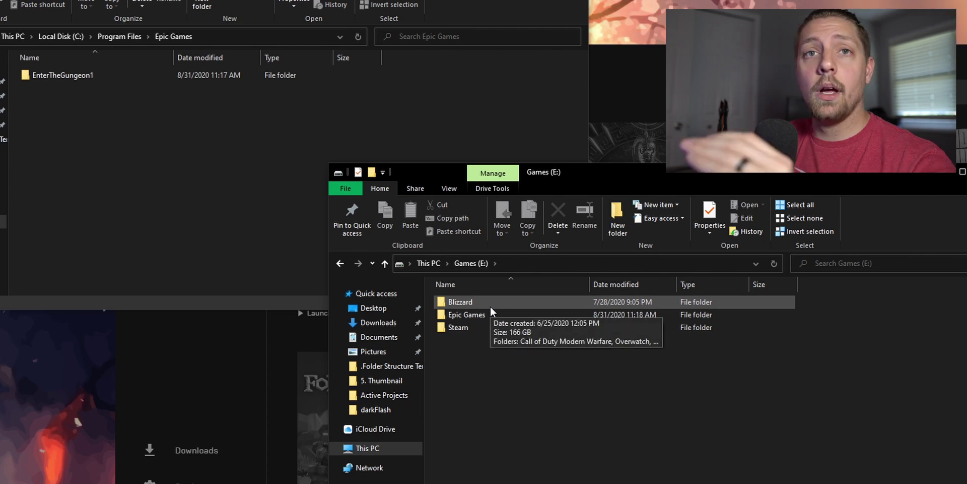
double_click(515, 315)
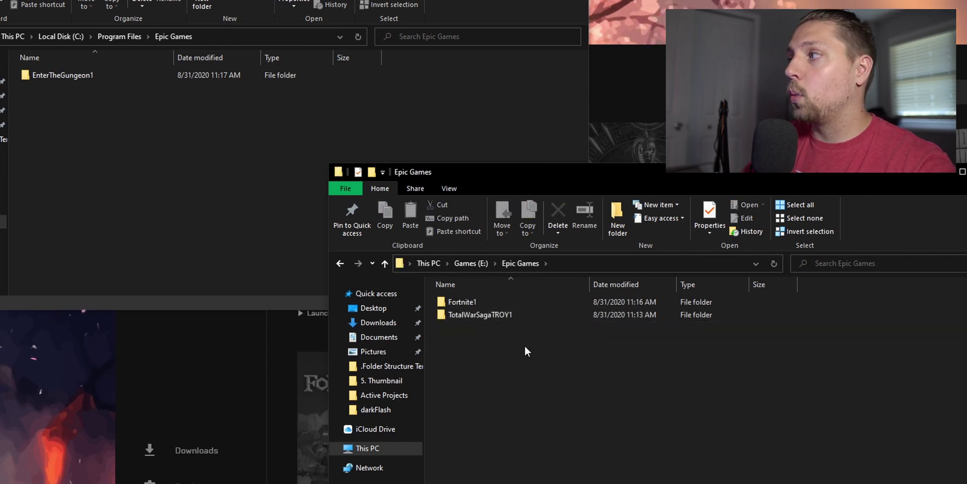
mouse_move(505, 318)
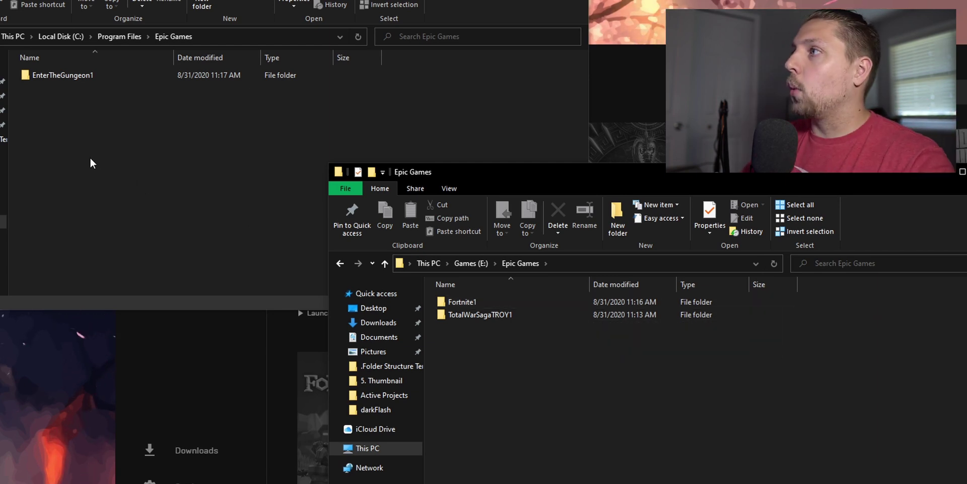
Copy the EnterTheGungeon1 folder to E:\Epic Games and delete the original from C:\Program Files\Epic Games
left_click(64, 78)
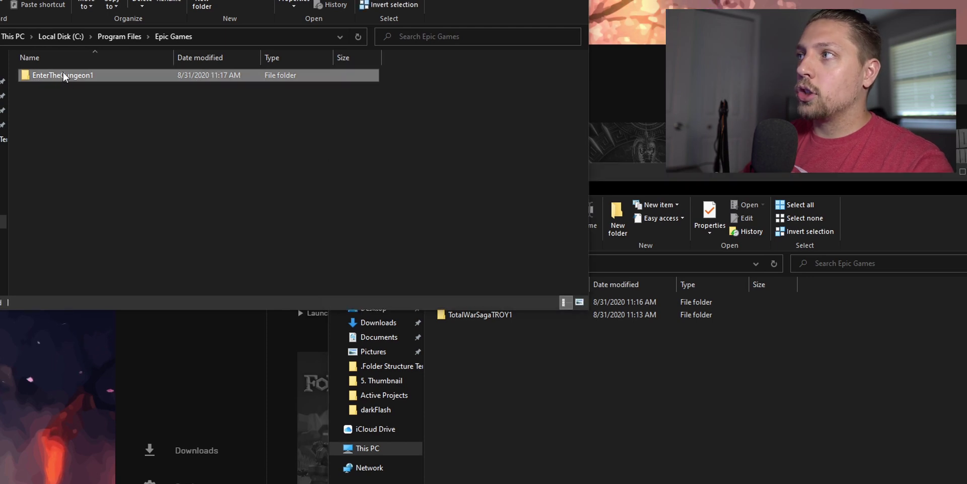
left_click_drag(63, 75, 542, 411)
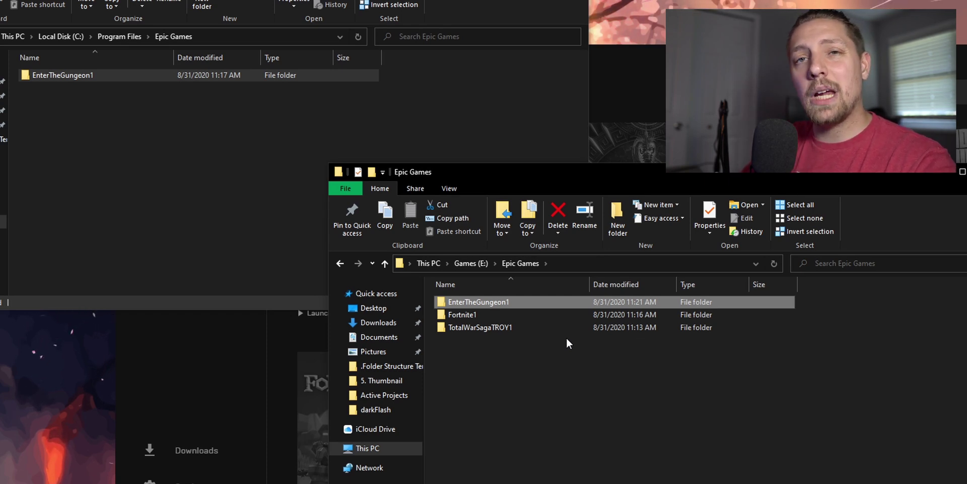
left_click(228, 181)
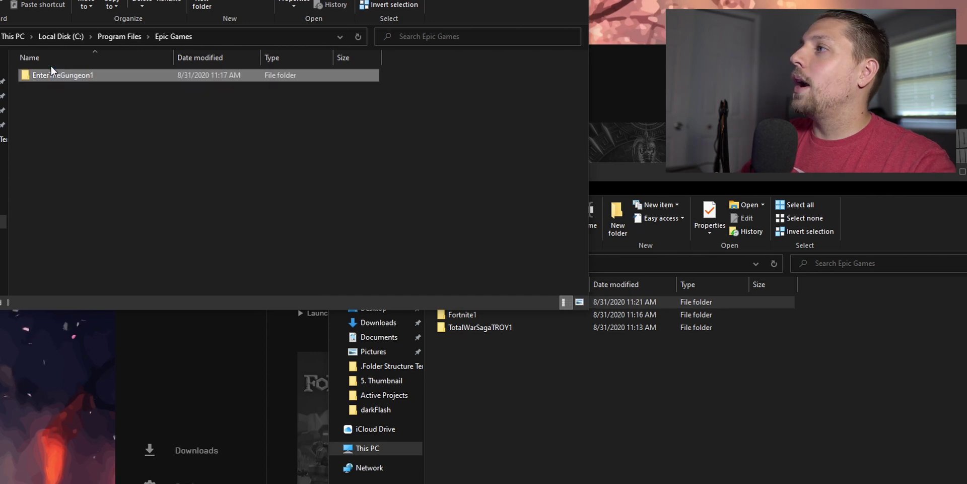
key("Delete")
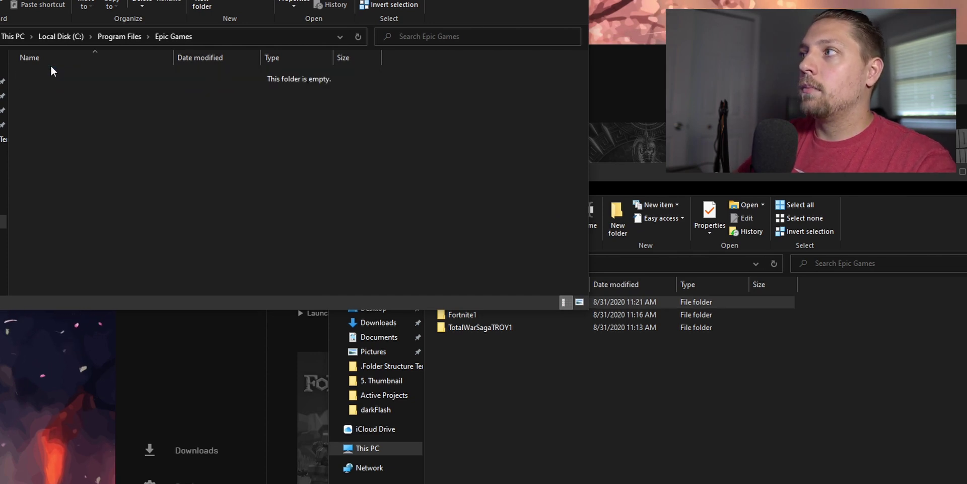
key("alt+F4")
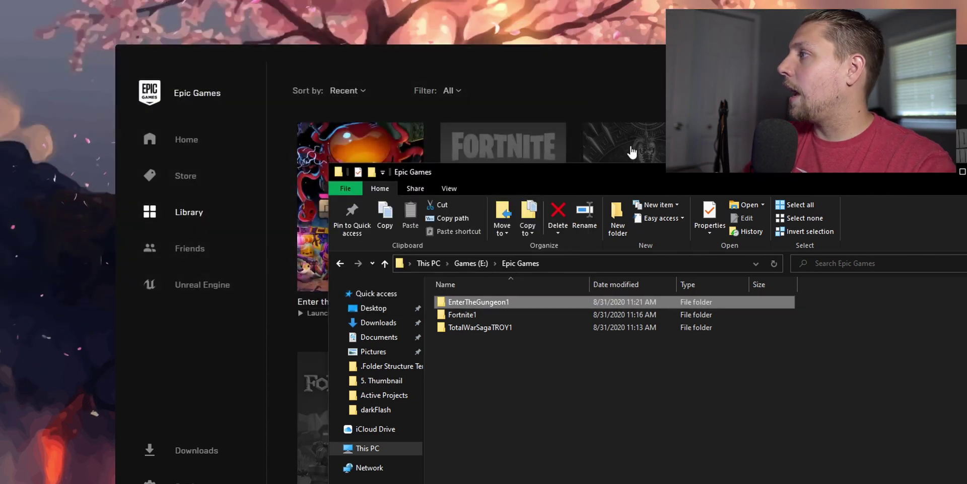
Switch to the Epic Games Launcher and uninstall Enter the Gungeon from the library
left_click(630, 69)
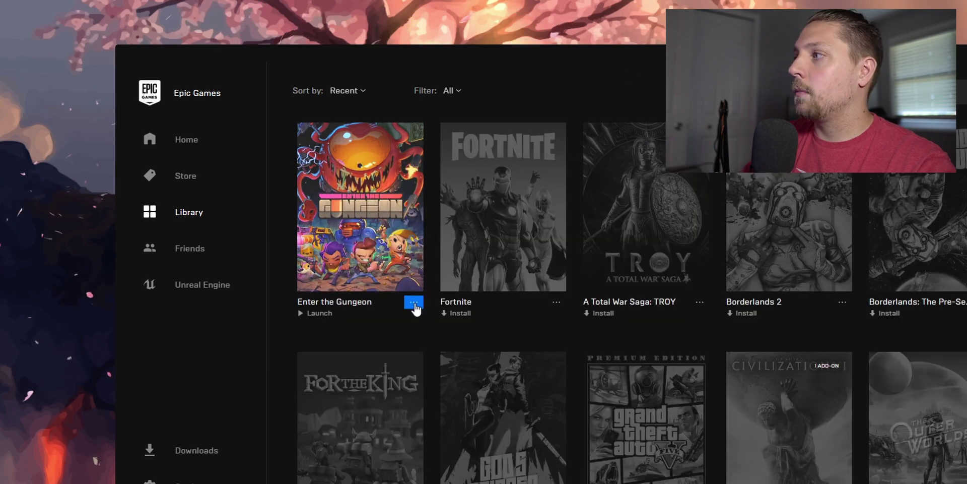
key("ctrl+a")
left_click_drag(554, 63, 486, 15)
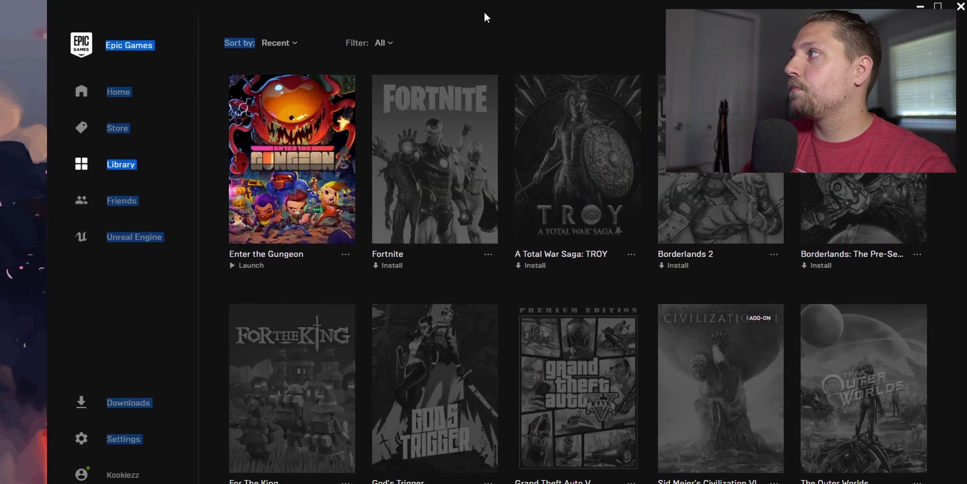
left_click(346, 254)
left_click(266, 429)
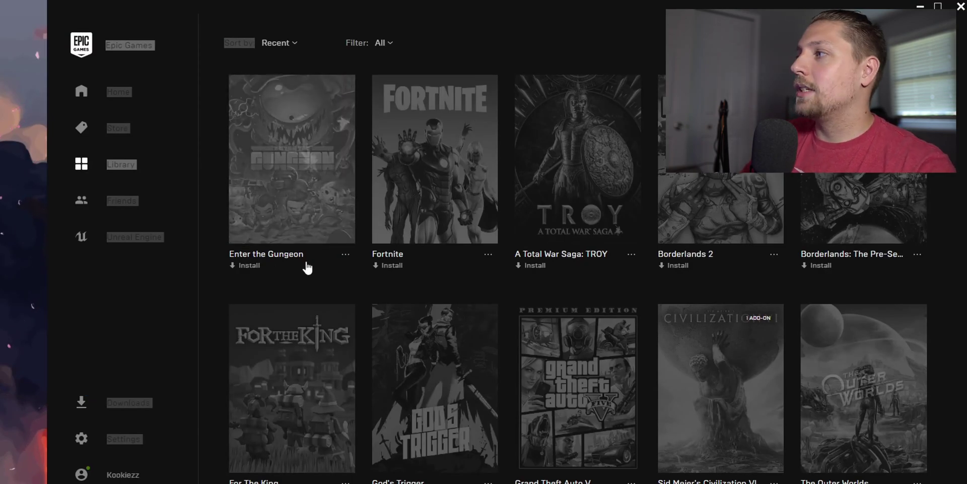
Start installing Enter the Gungeon and choose E:\Epic Games as its install folder
left_click(261, 264)
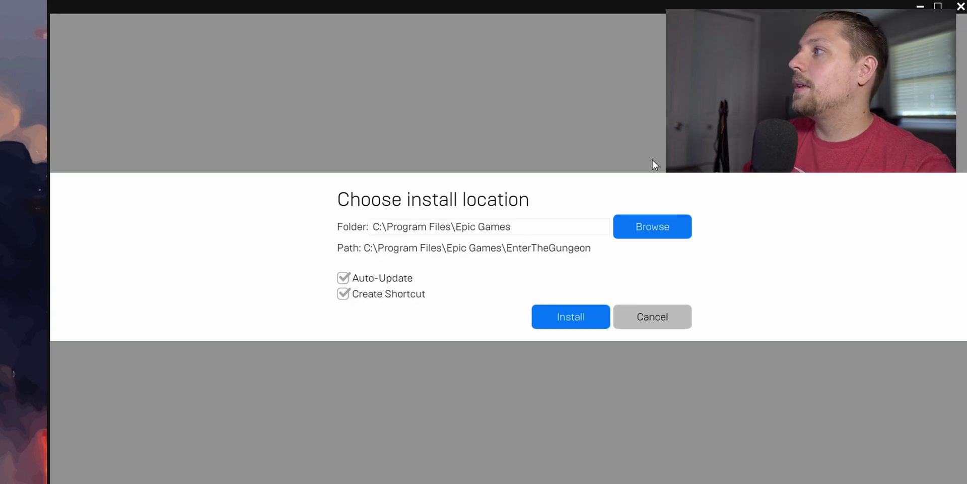
left_click(655, 227)
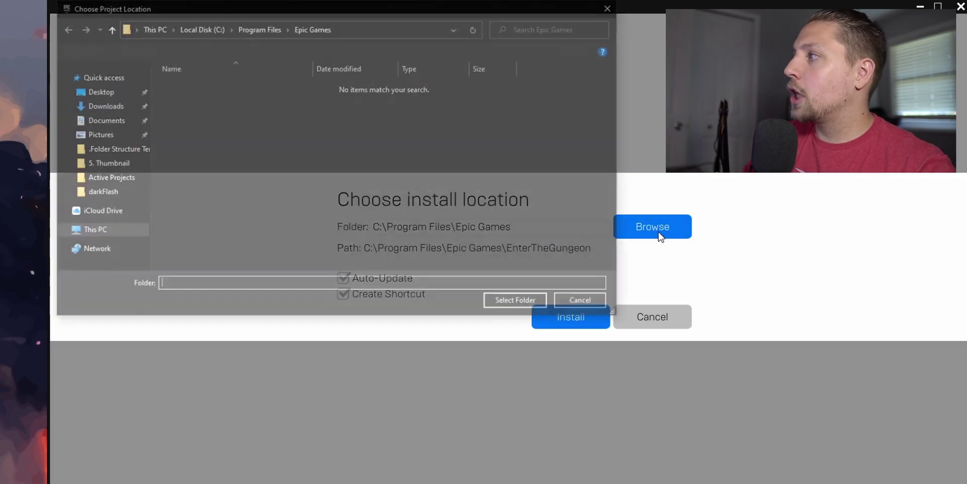
left_click(91, 232)
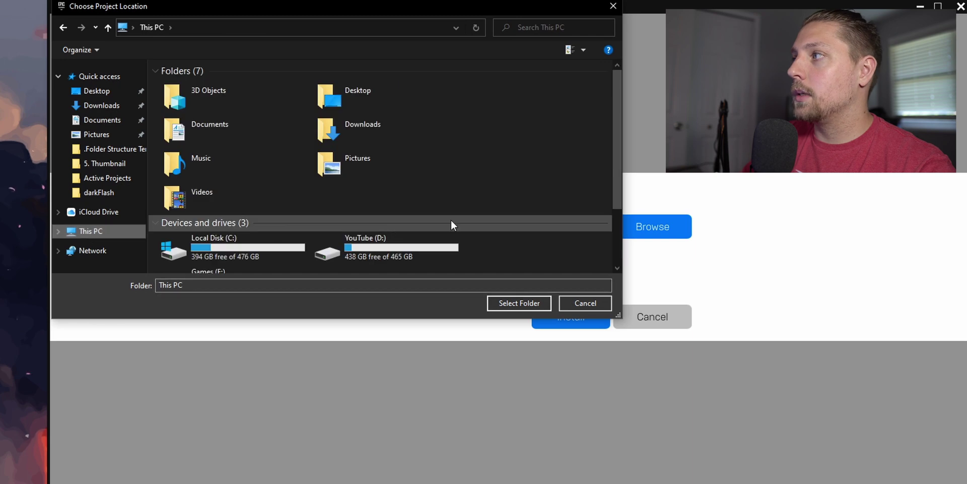
scroll(257, 224, "down", 2)
double_click(236, 203)
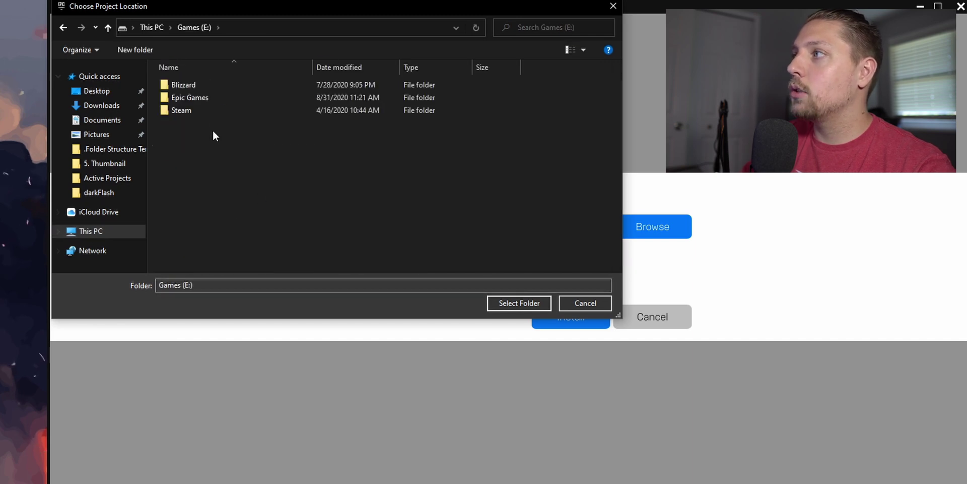
double_click(212, 98)
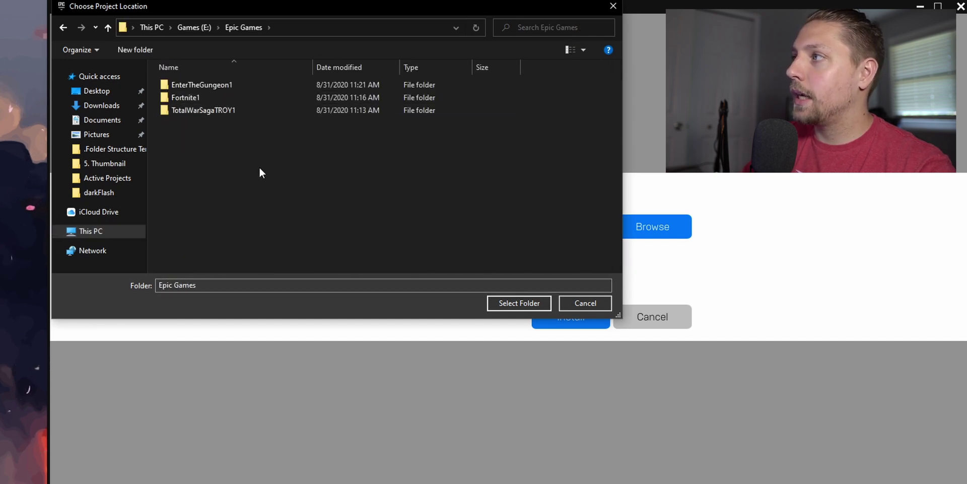
left_click(544, 303)
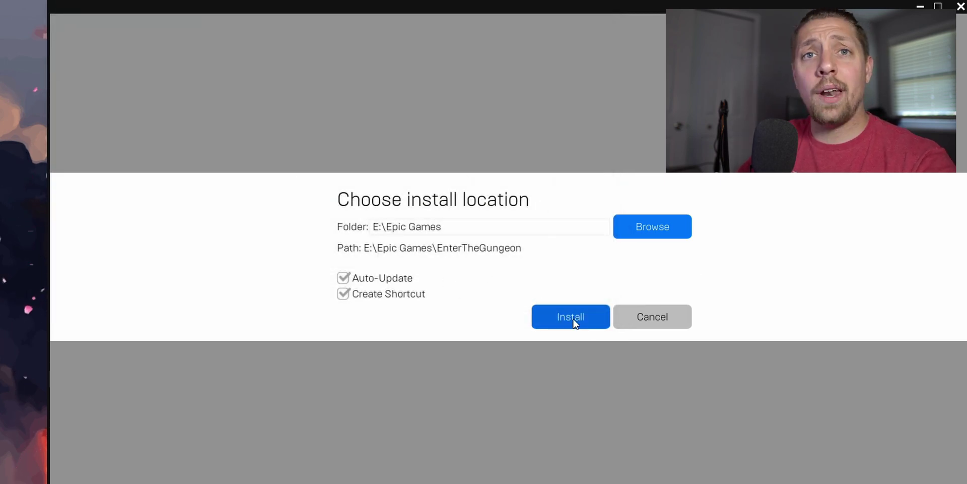
Cancel the install, switch to File Explorer and rename the EnterTheGungeon1 folder in E:\Epic Games to EnterTheGungeon
left_click(648, 324)
key("alt+Tab")
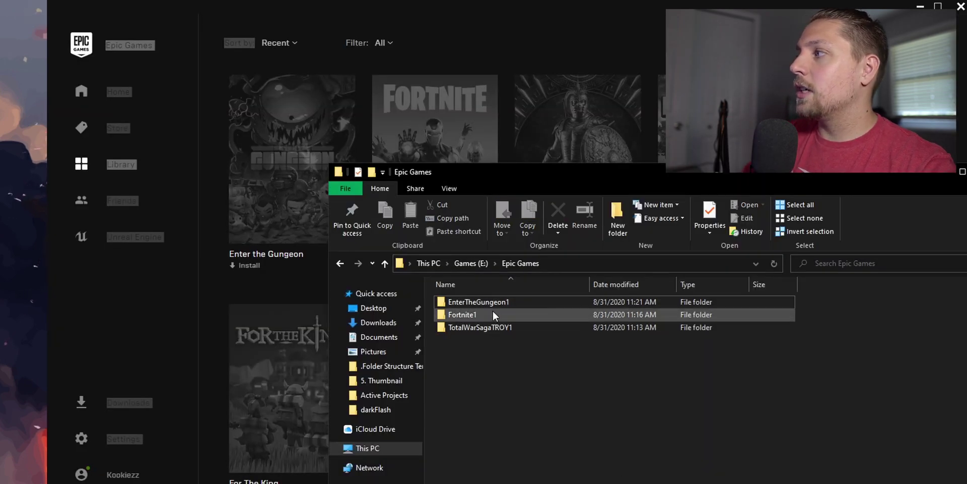
right_click(491, 301)
key("Escape")
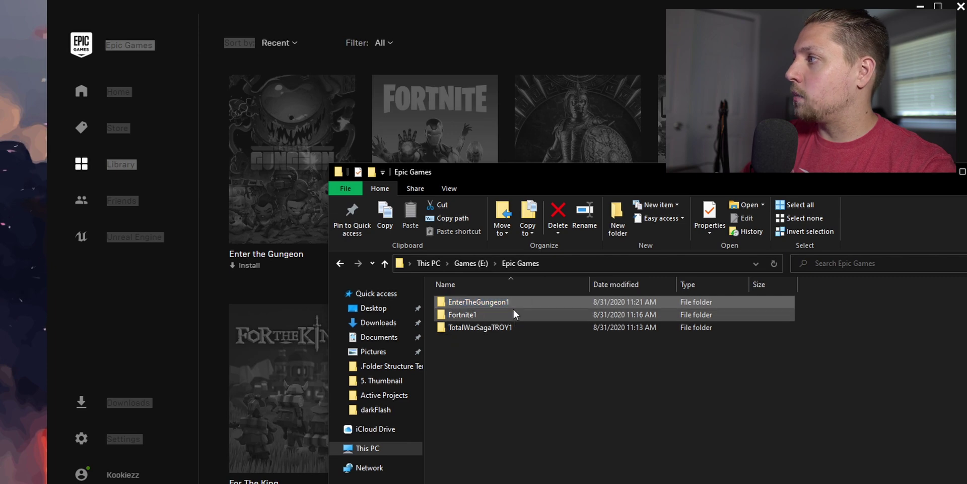
right_click(519, 301)
key("m")
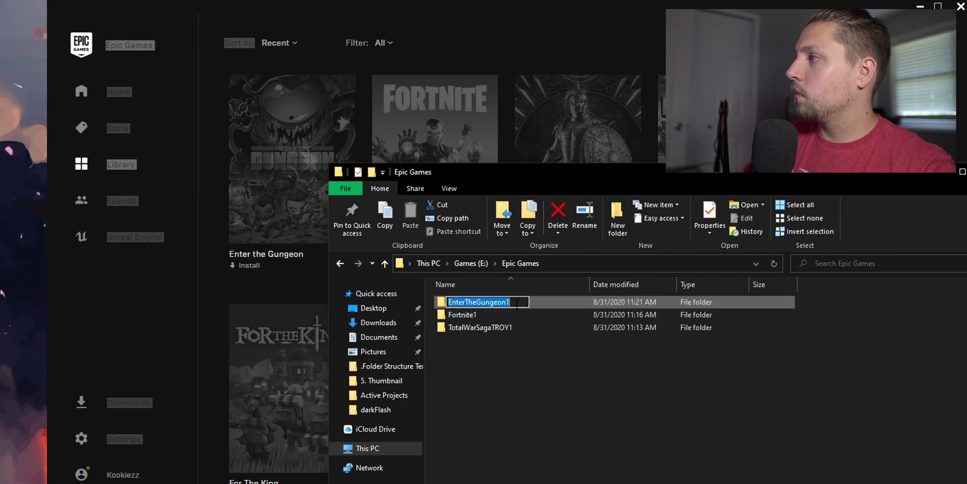
left_click(517, 303)
key("Return")
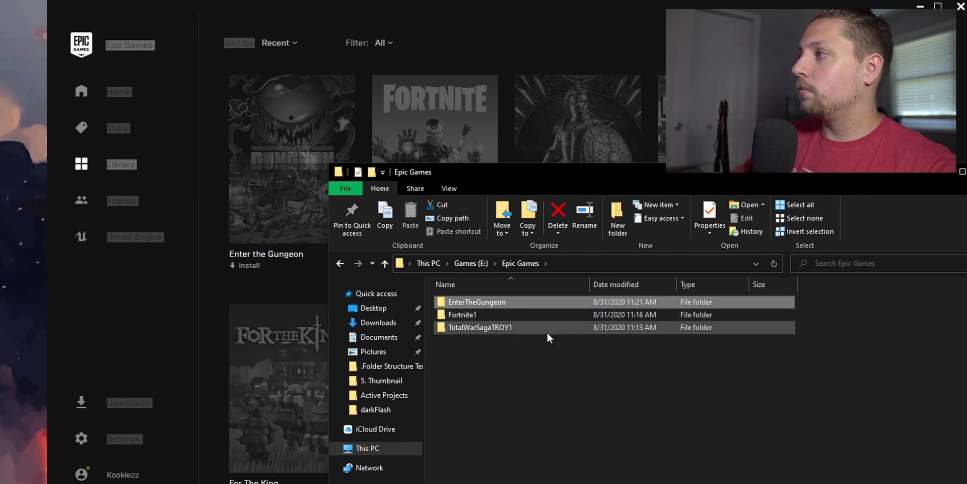
Try to install Enter the Gungeon from the launcher into E:\Epic Games, then cancel the install dialog
left_click(567, 50)
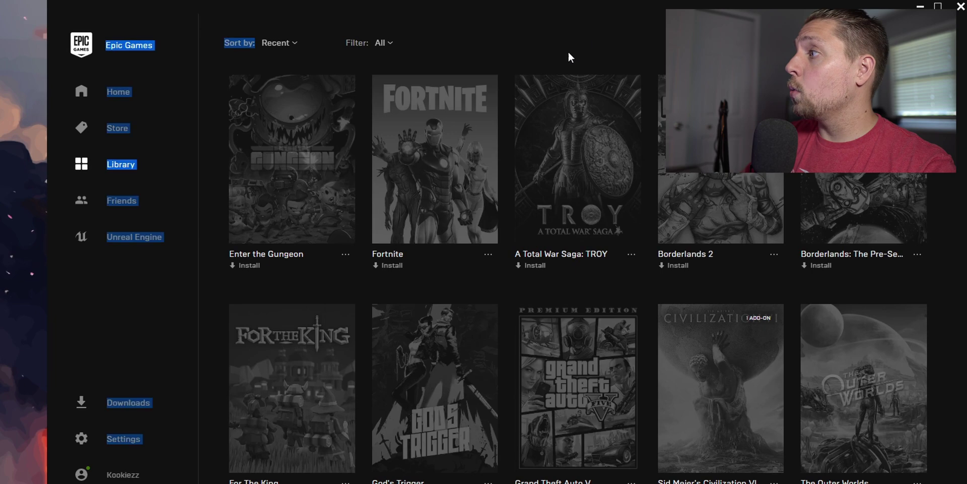
left_click(251, 266)
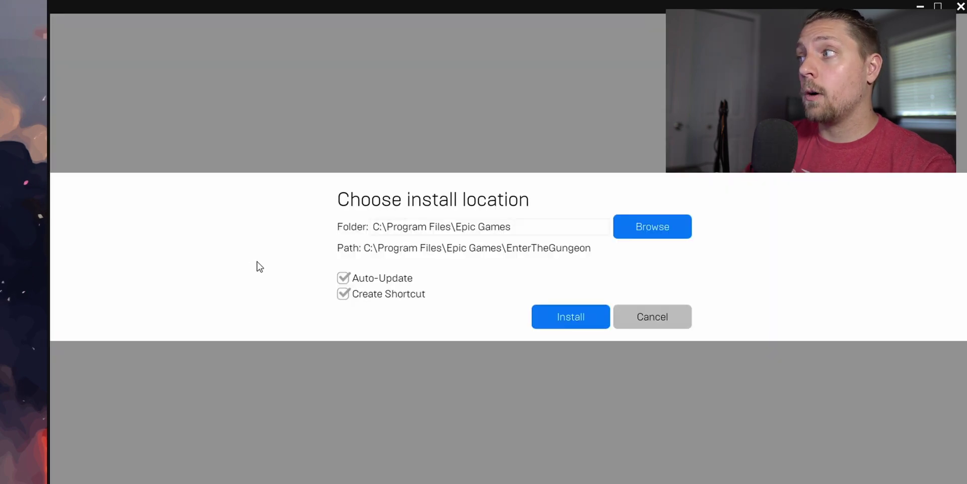
left_click(653, 225)
left_click(86, 232)
scroll(428, 237, "down", 3)
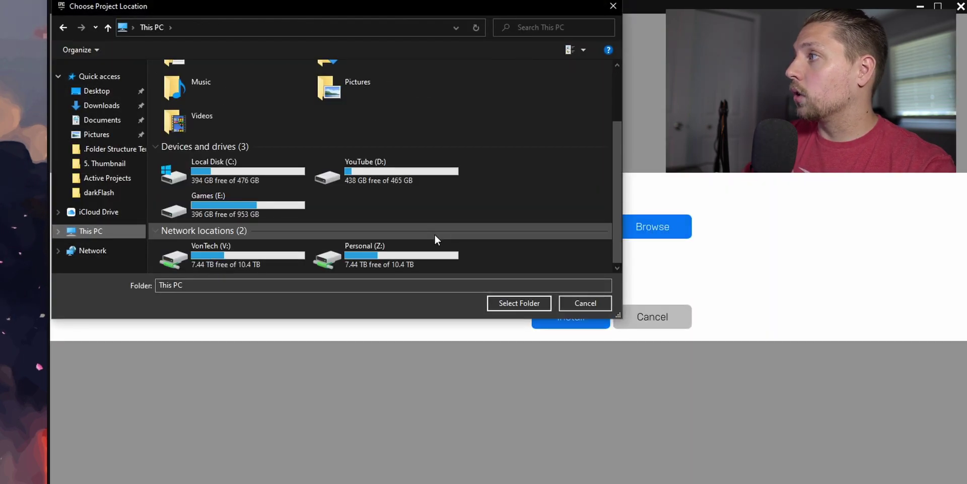
left_click(228, 204)
double_click(228, 204)
double_click(207, 99)
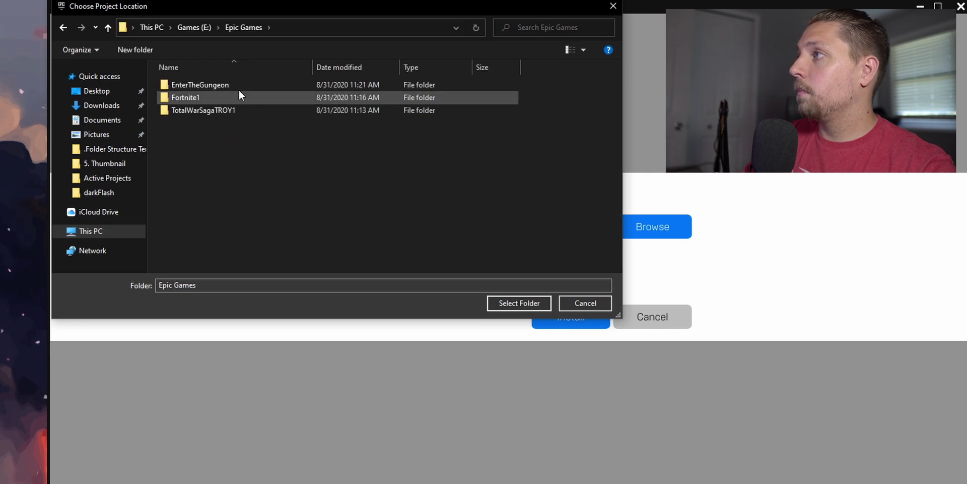
left_click(502, 306)
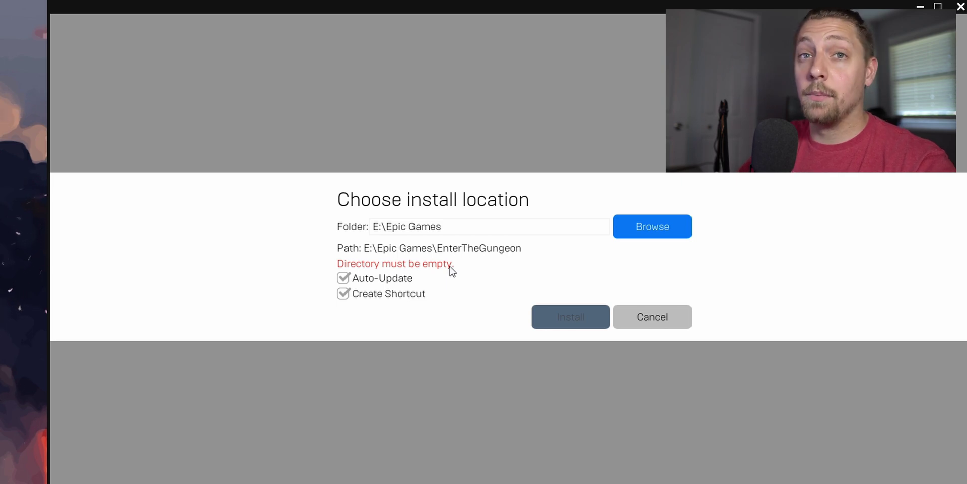
left_click(652, 316)
Minimize the launcher and rename the EnterTheGungeon folder in E:\Epic Games back to EnterTheGungeon1
left_click(919, 6)
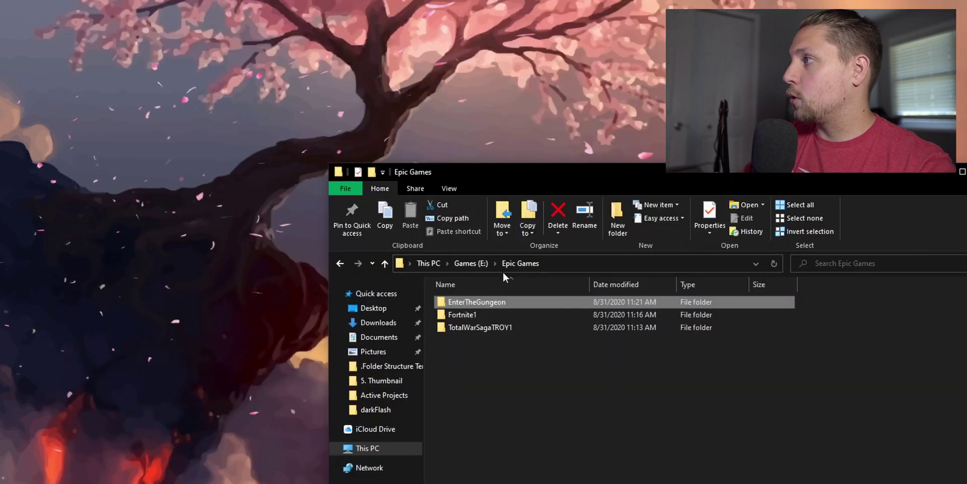
right_click(483, 303)
key("m")
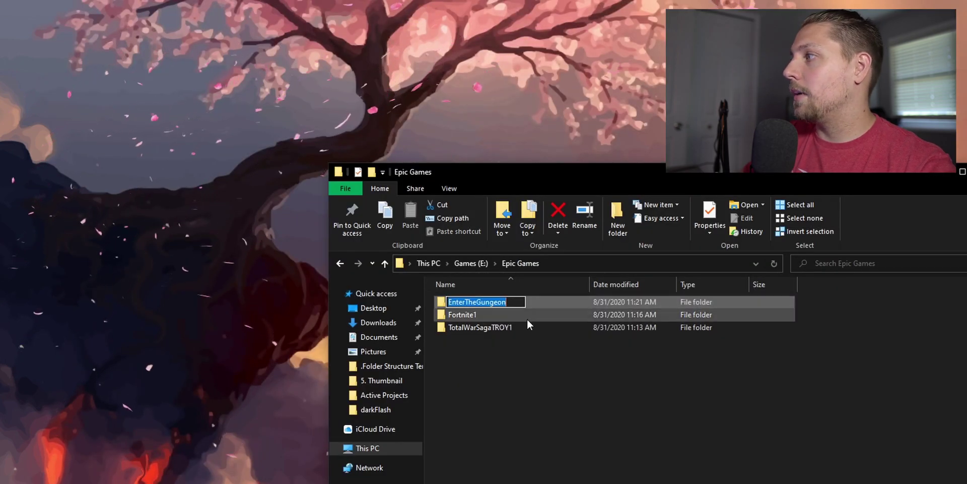
left_click(514, 301)
type("1")
left_click(554, 419)
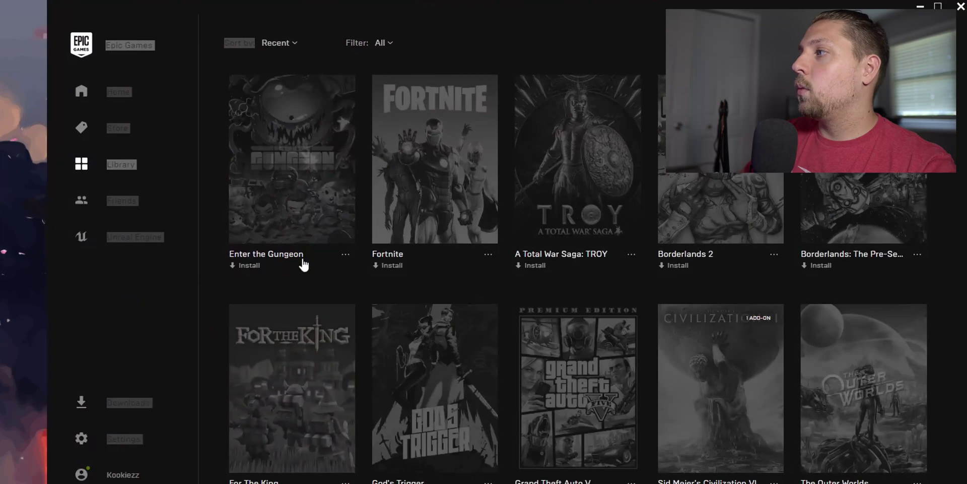
Install Enter the Gungeon from the Epic Games Launcher library with E:\Epic Games as the install folder
left_click(249, 267)
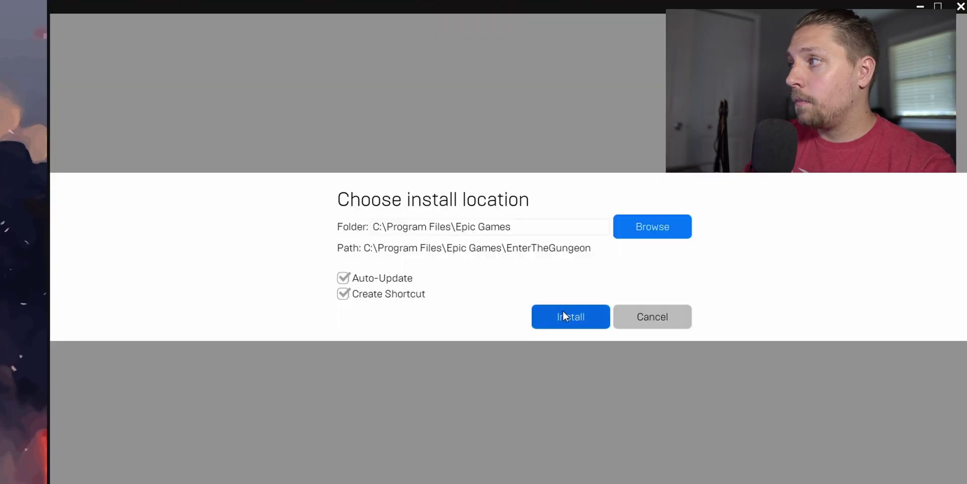
left_click(656, 230)
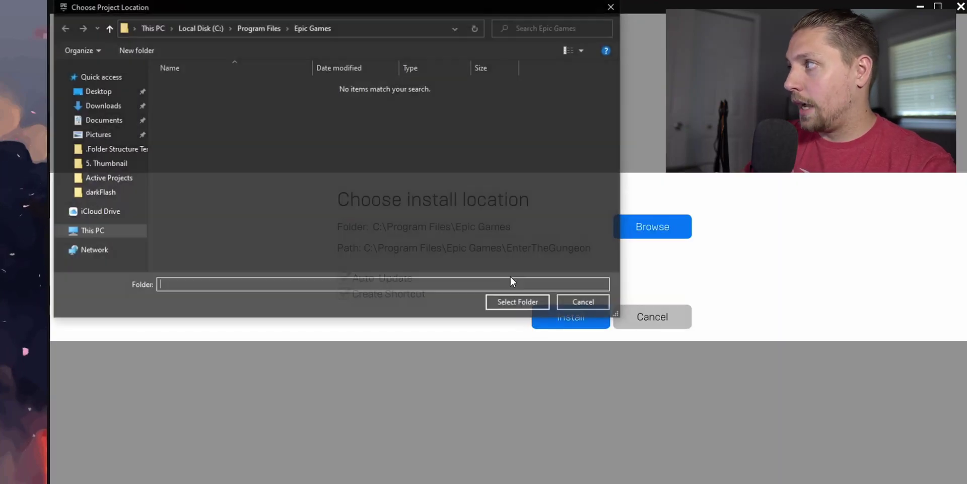
left_click(84, 231)
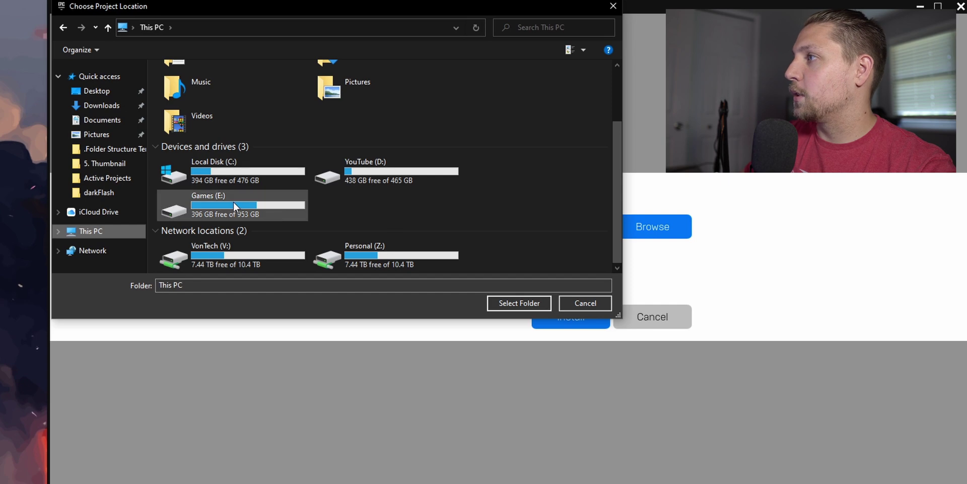
double_click(234, 202)
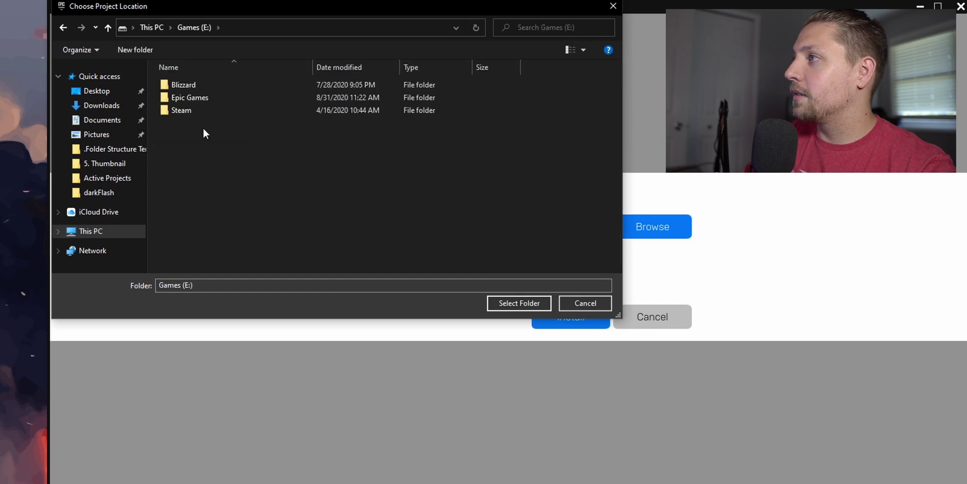
double_click(197, 98)
left_click(519, 303)
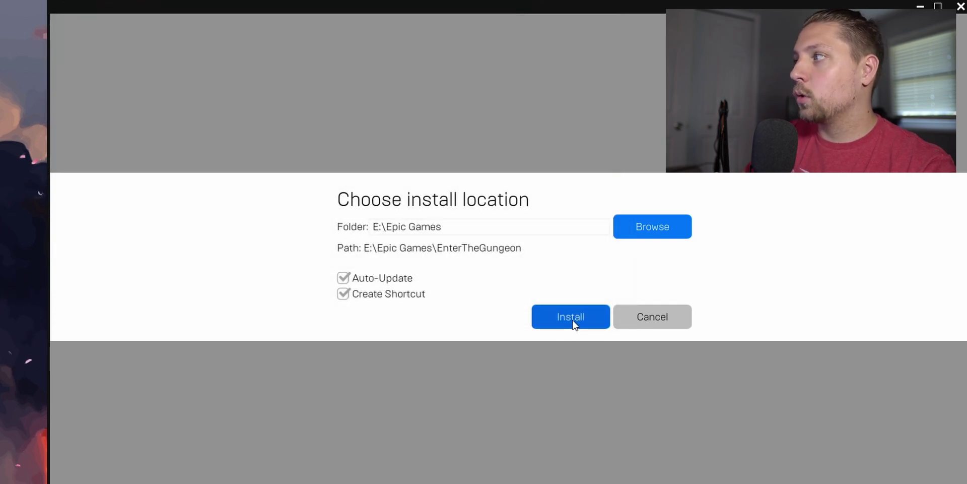
left_click(573, 322)
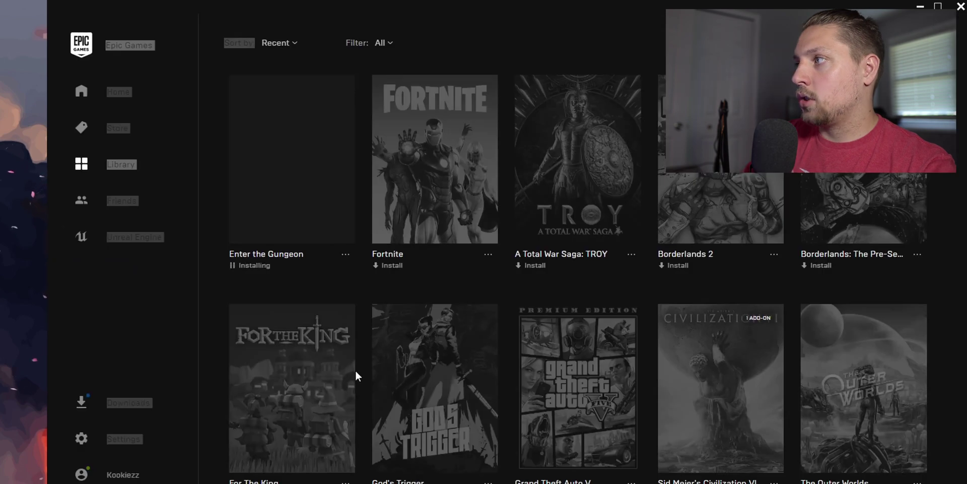
Pause the Enter the Gungeon download and cancel its install
left_click(258, 272)
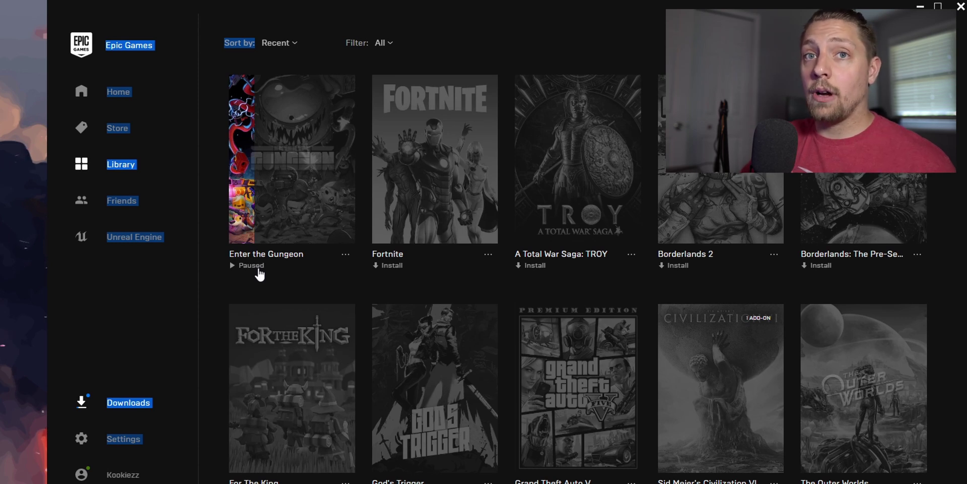
left_click(345, 255)
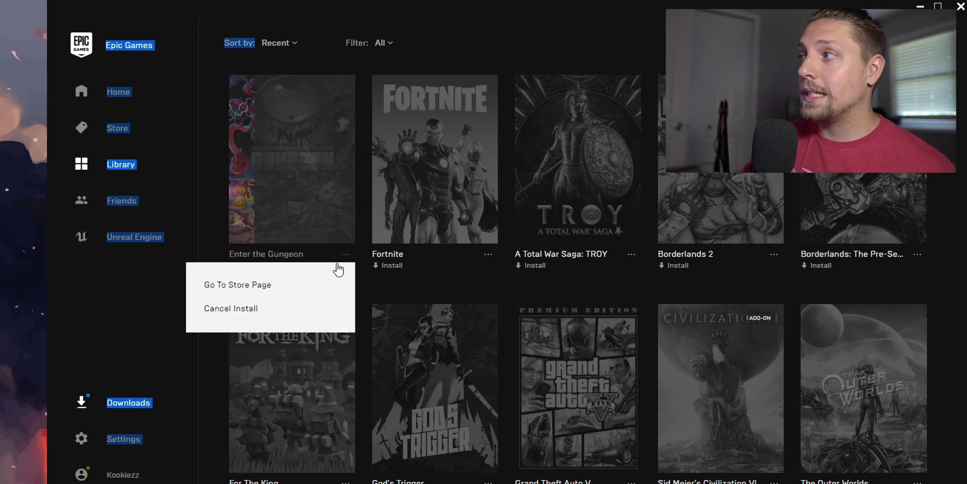
left_click(247, 309)
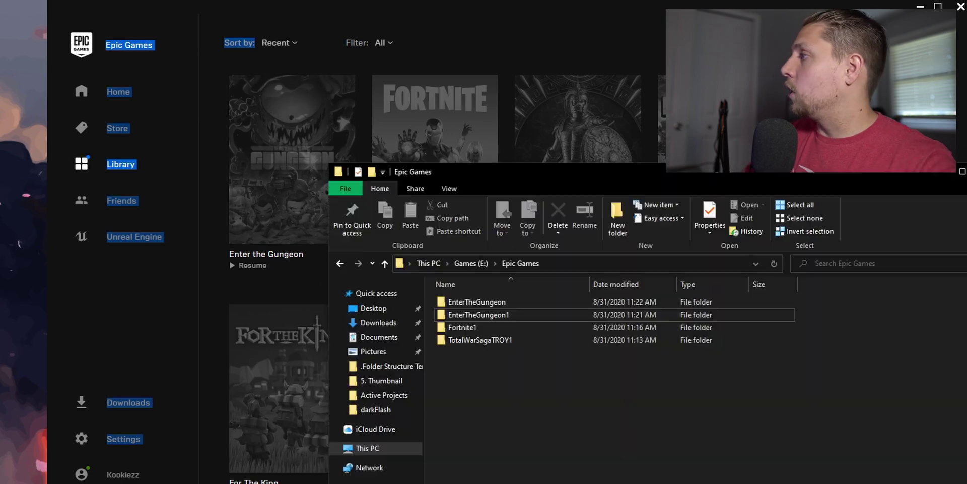
Switch to File Explorer and move all contents of the EnterTheGungeon1 folder into the EnterTheGungeon folder in E:\Epic Games
key("alt+Tab")
double_click(492, 314)
left_click_drag(522, 373, 453, 294)
right_click(503, 302)
left_click(545, 414)
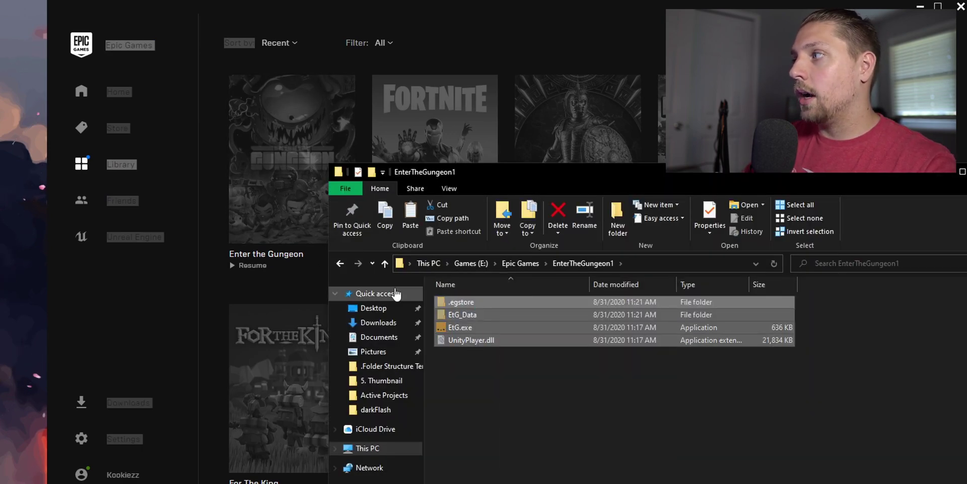
left_click(339, 263)
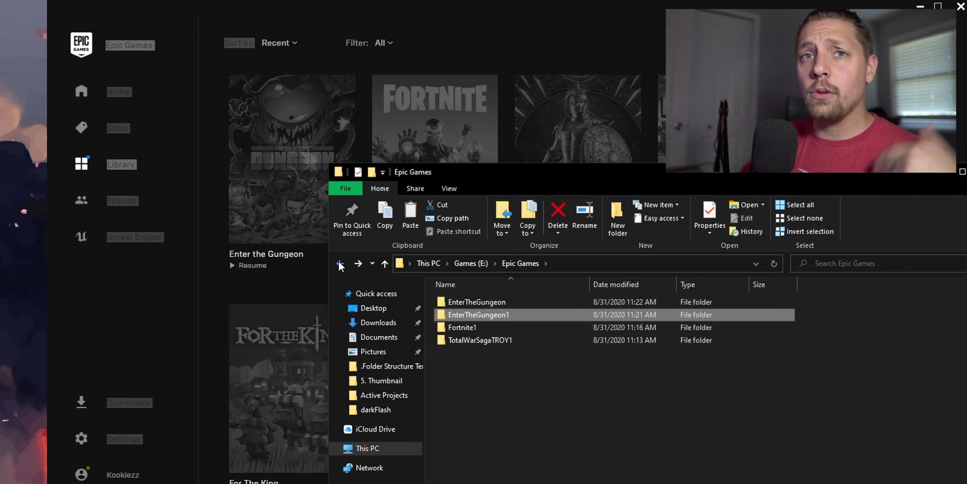
double_click(520, 301)
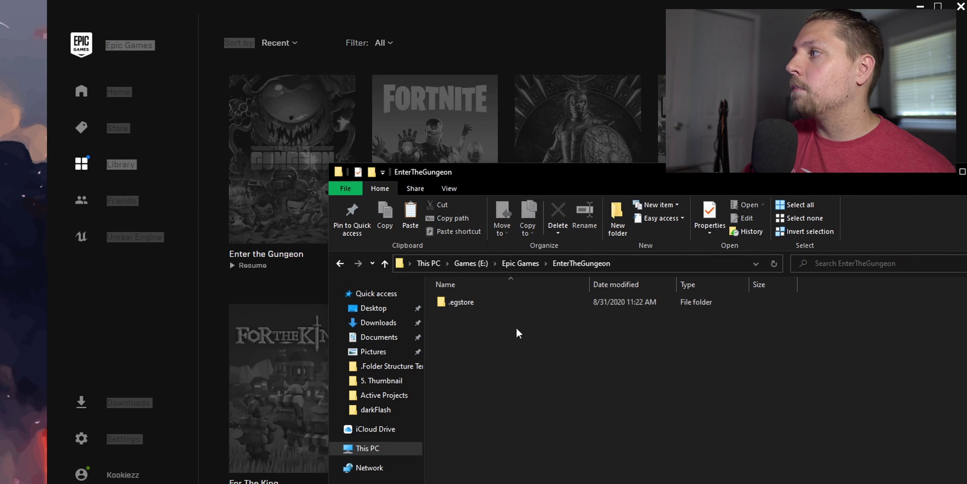
right_click(485, 363)
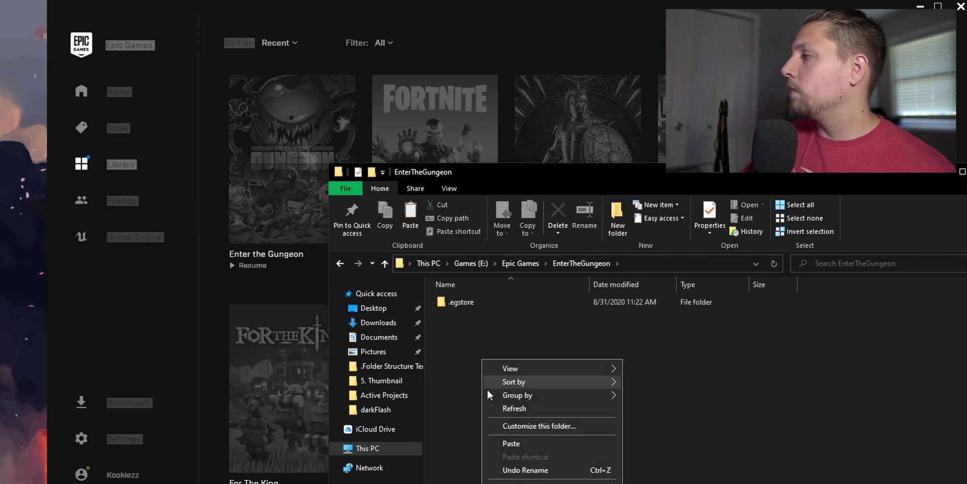
left_click(526, 442)
Return to E:\Epic Games and delete the EnterTheGungeon1 folder
left_click(341, 263)
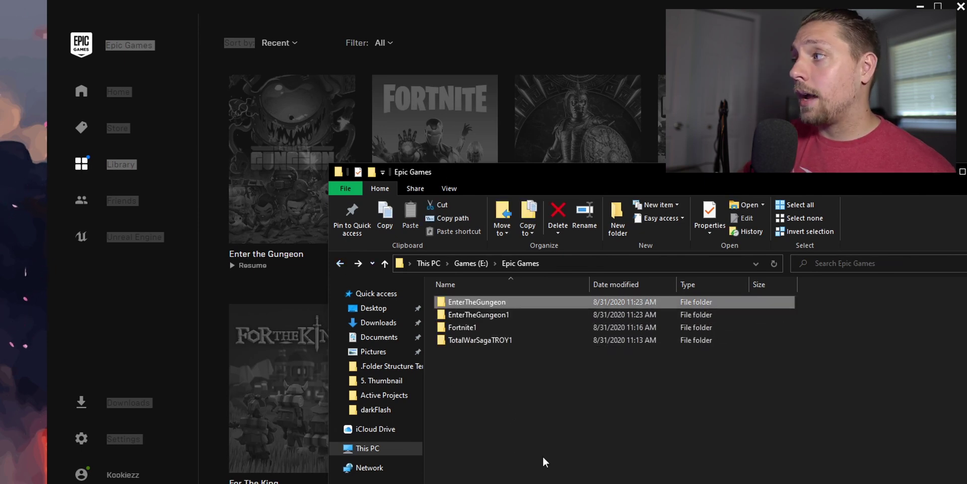
left_click(513, 312)
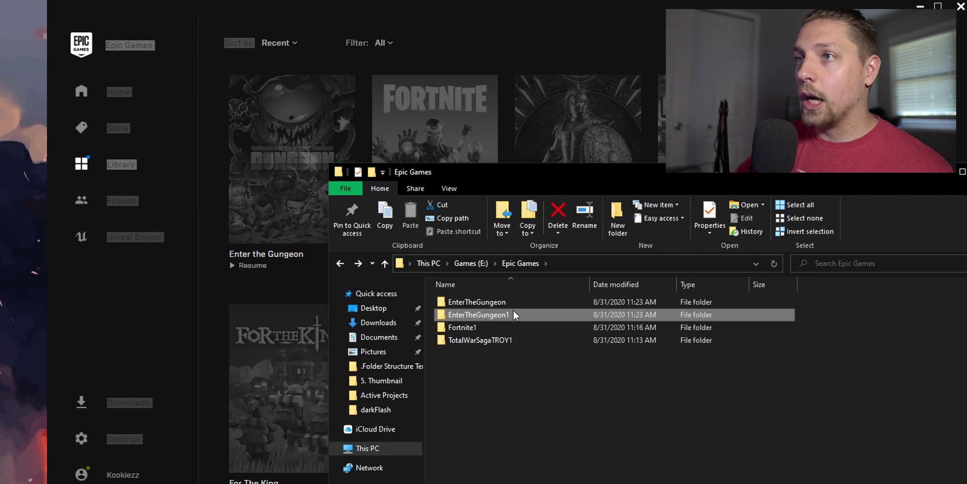
key("Delete")
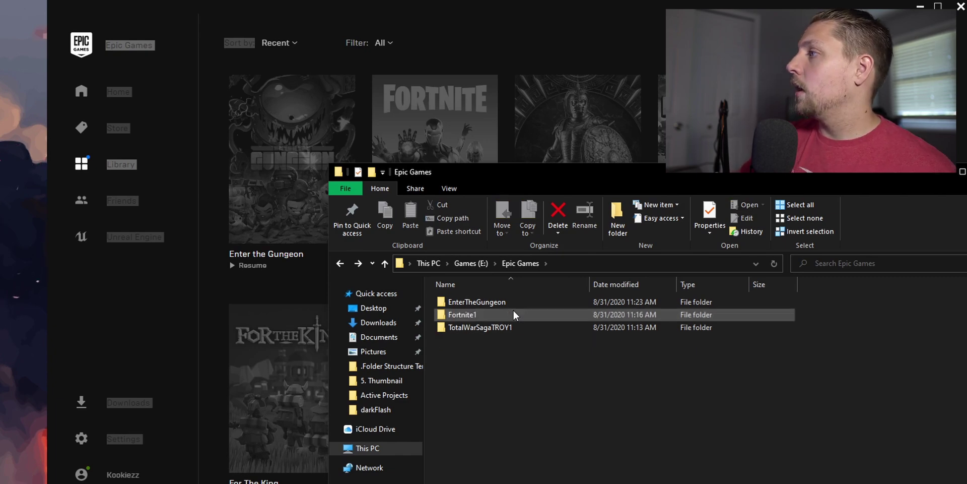
Switch to the Epic Games Launcher and resume the Enter the Gungeon install
left_click(535, 24)
left_click(244, 267)
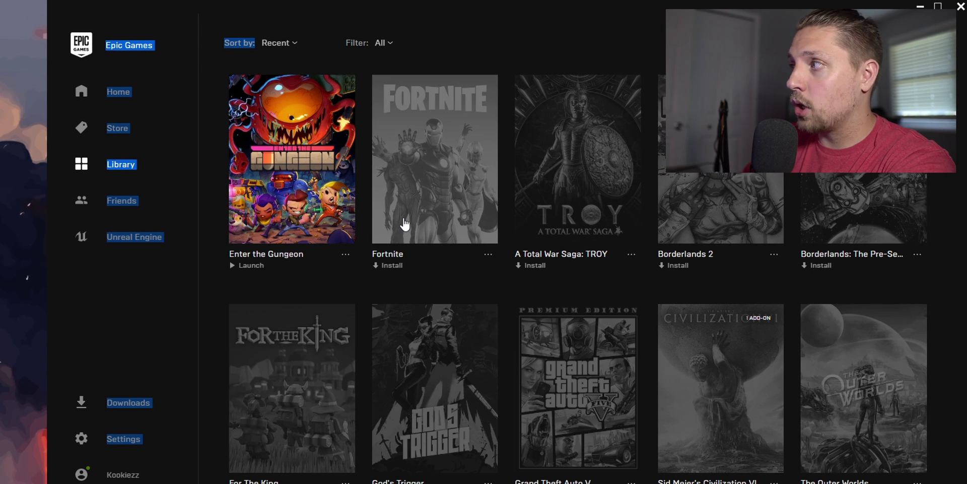
Start installing Fortnite in E:\Epic Games, and pause and cancel the install once the download has begun
left_click(392, 265)
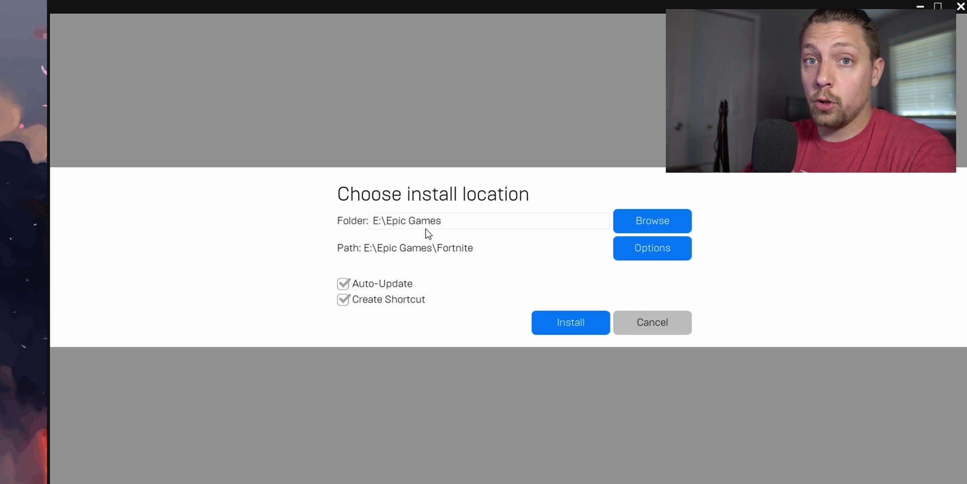
left_click(569, 328)
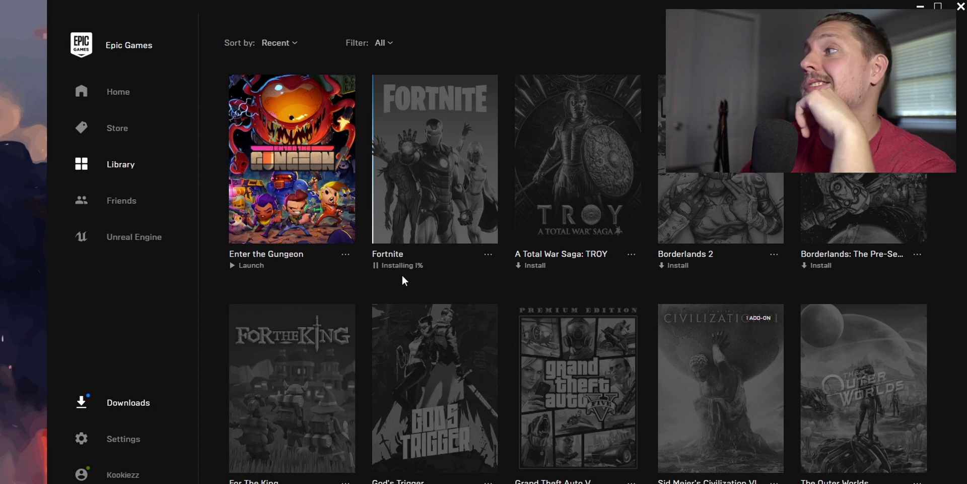
left_click(403, 270)
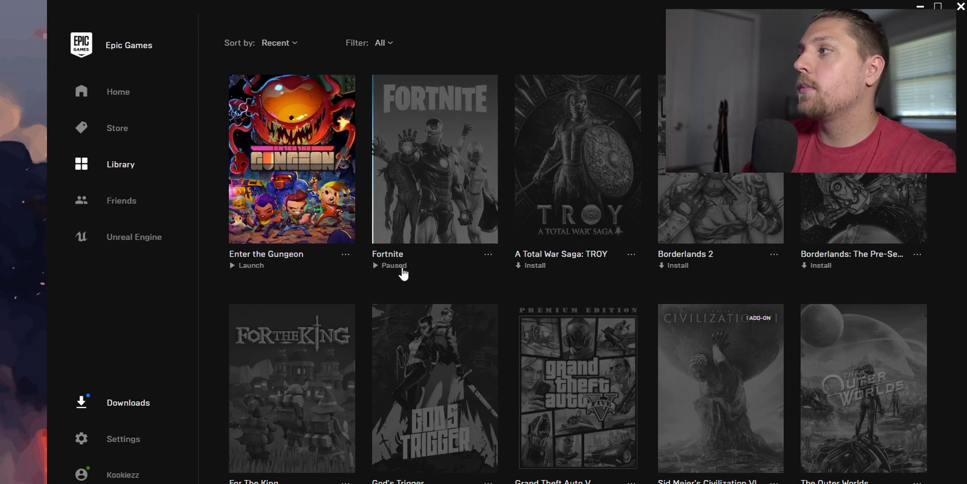
left_click(489, 254)
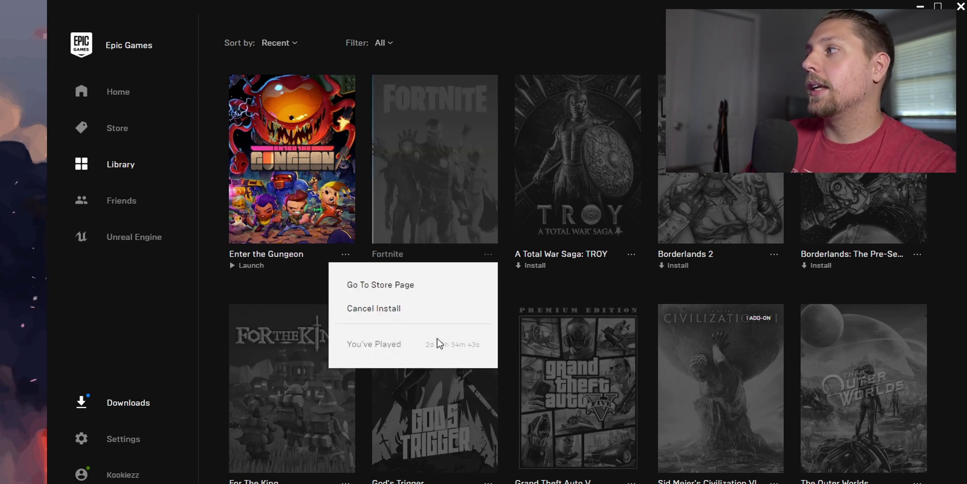
left_click(384, 315)
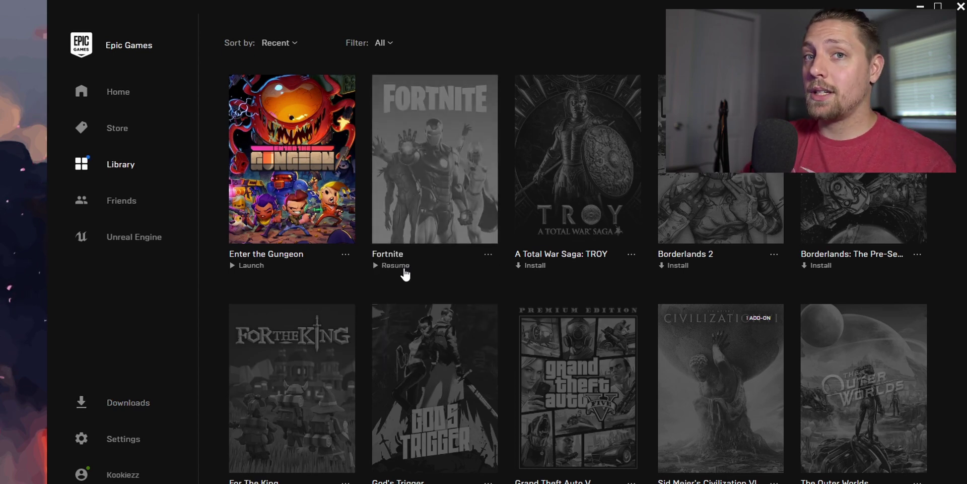
Switch to File Explorer and move all contents of the Fortnite1 folder into the Fortnite folder in E:\Epic Games
key("alt+Tab")
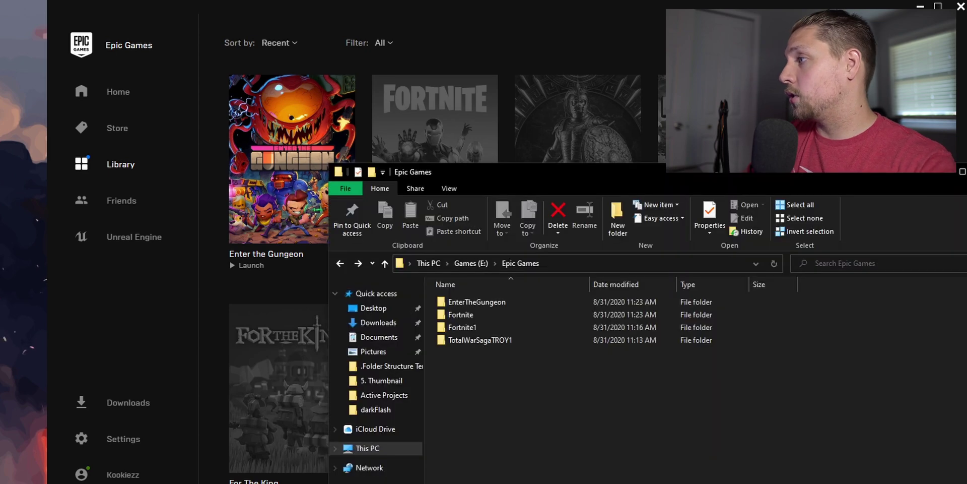
double_click(493, 328)
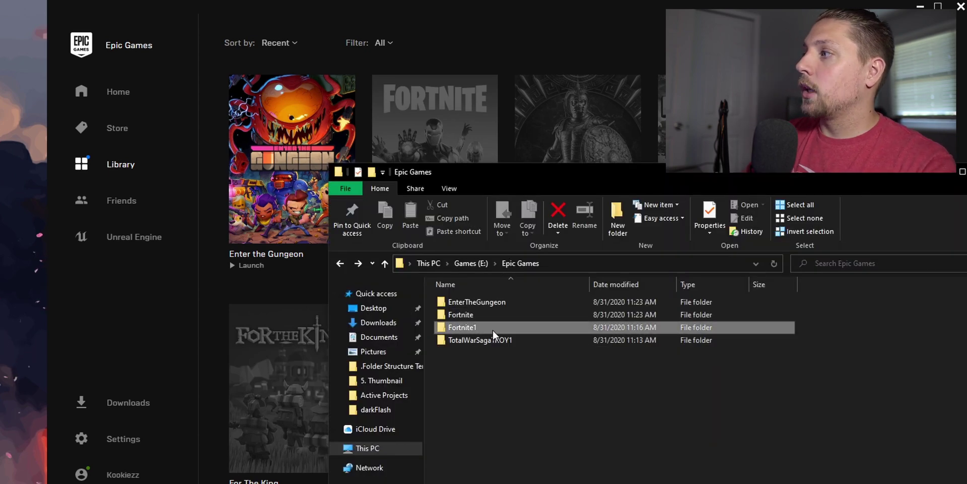
left_click_drag(529, 383, 469, 297)
right_click(528, 307)
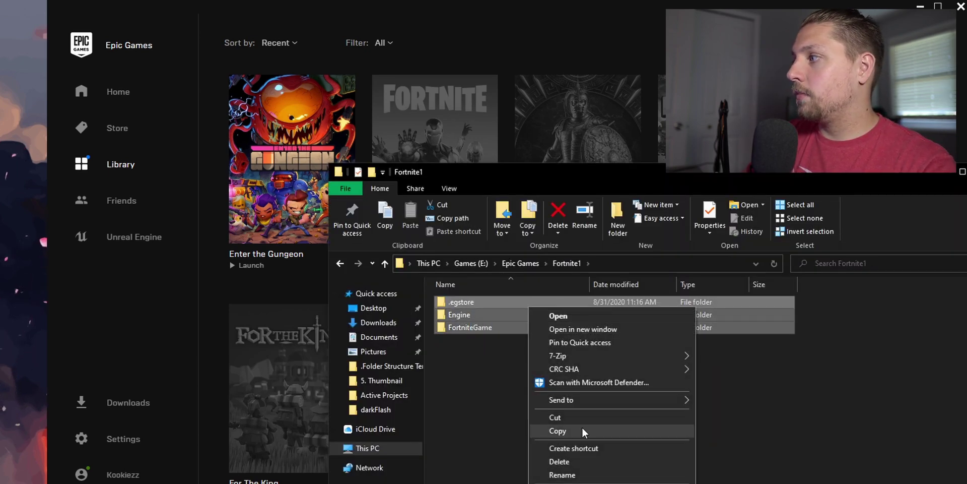
left_click(559, 417)
key("alt+Up")
double_click(493, 314)
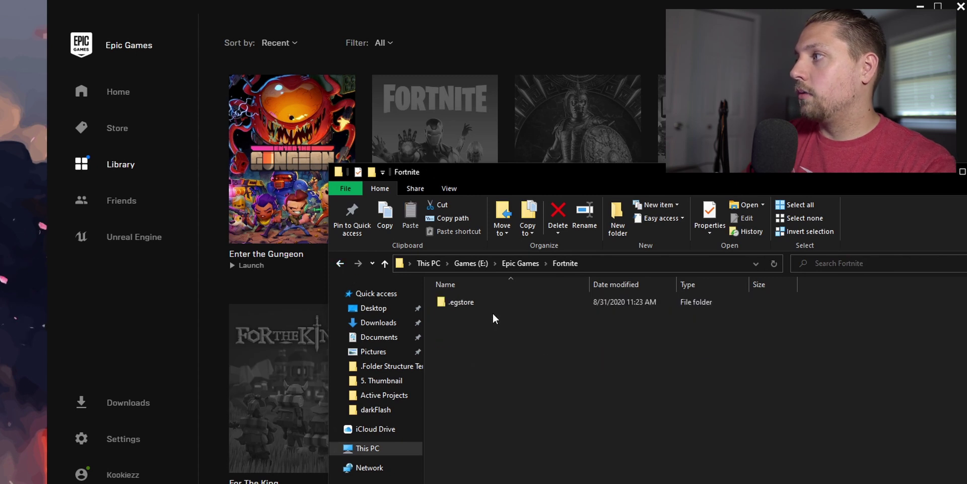
right_click(478, 349)
left_click(519, 434)
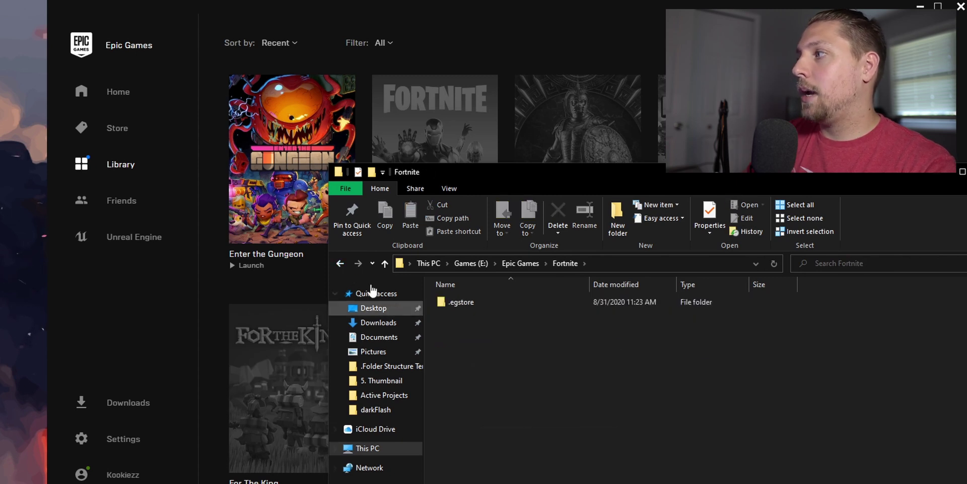
Go back to E:\Epic Games and delete the Fortnite1 folder
left_click(340, 263)
left_click(482, 320)
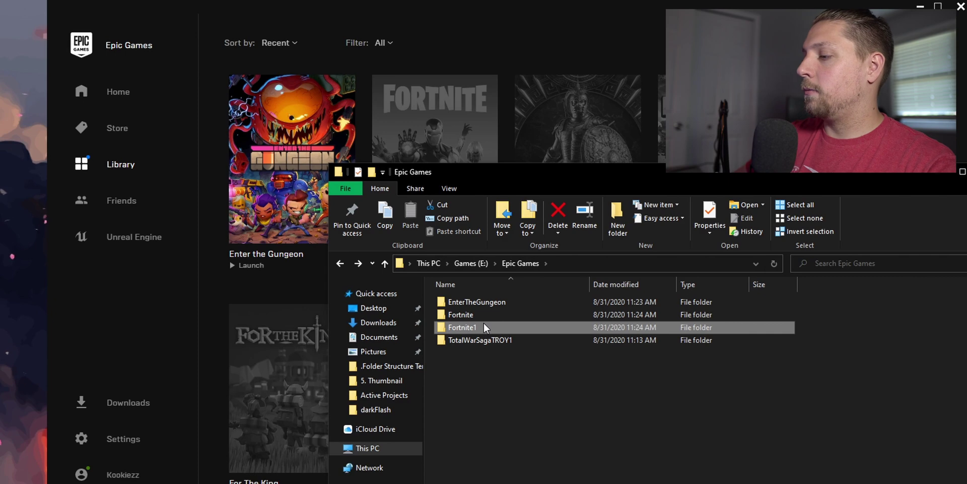
key("Delete")
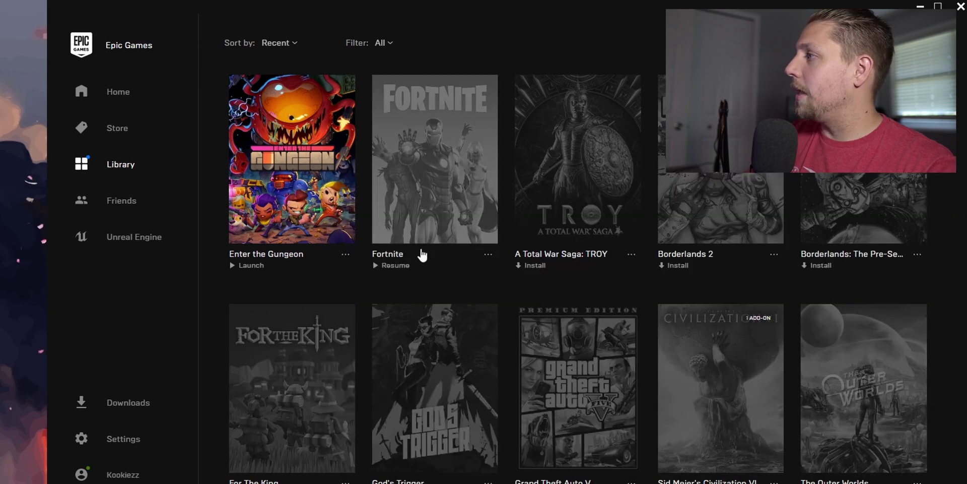
In the Epic Games Launcher, resume the Fortnite install and start installing A Total War Saga: TROY in E:\Epic Games
left_click(382, 266)
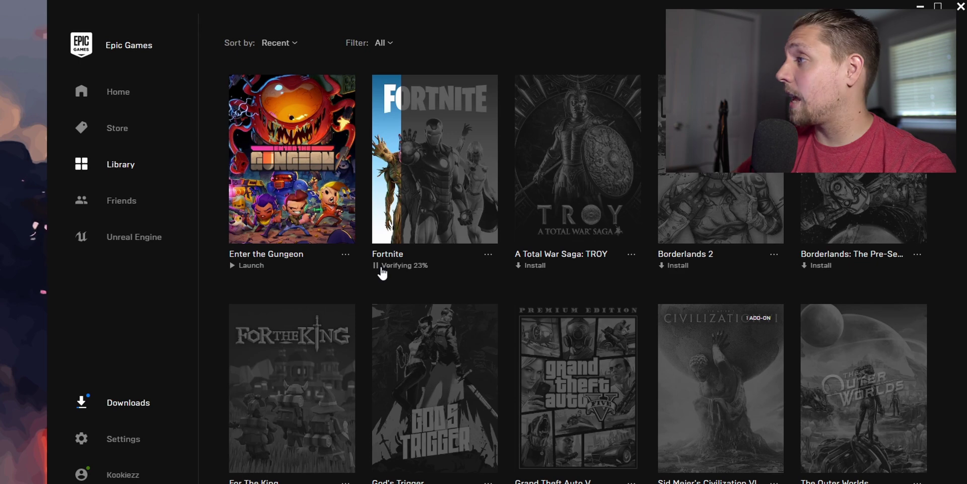
left_click(533, 265)
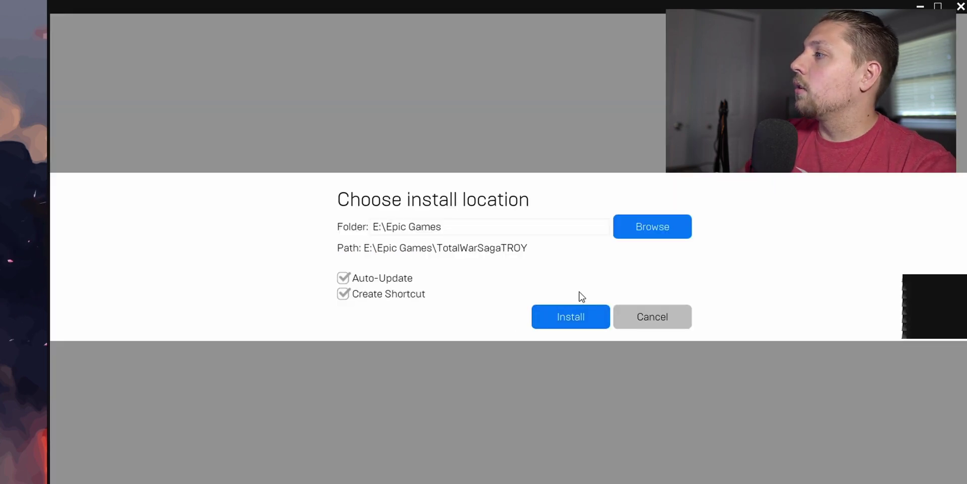
left_click(575, 324)
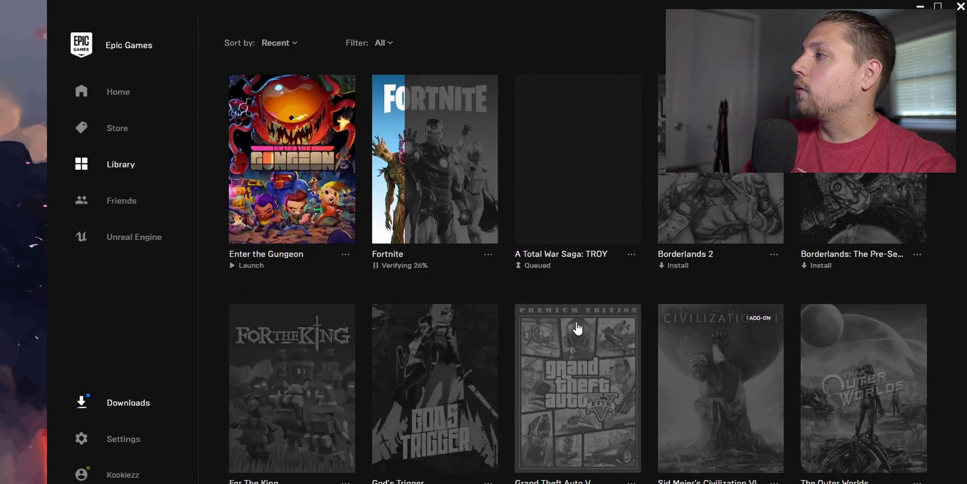